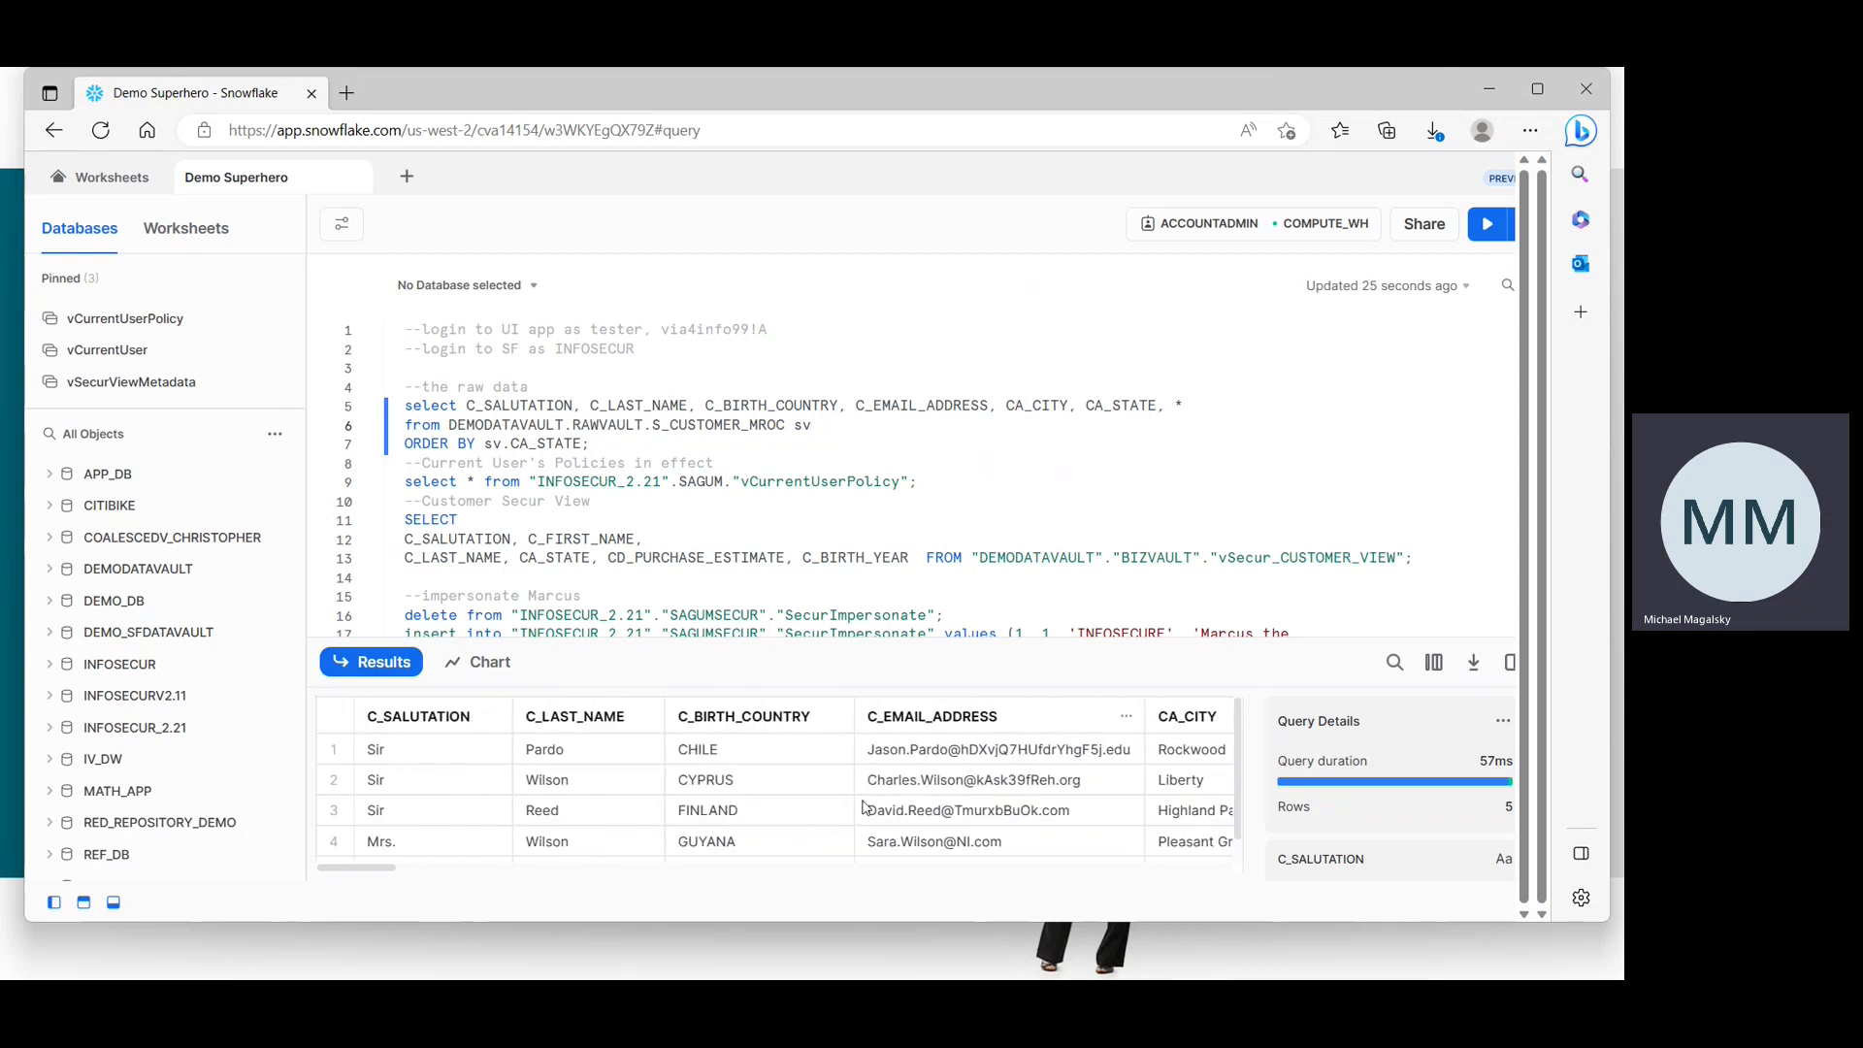
pyautogui.hotkey('alt', 'Tab')
pyautogui.hotkey('alt', 'Tab')
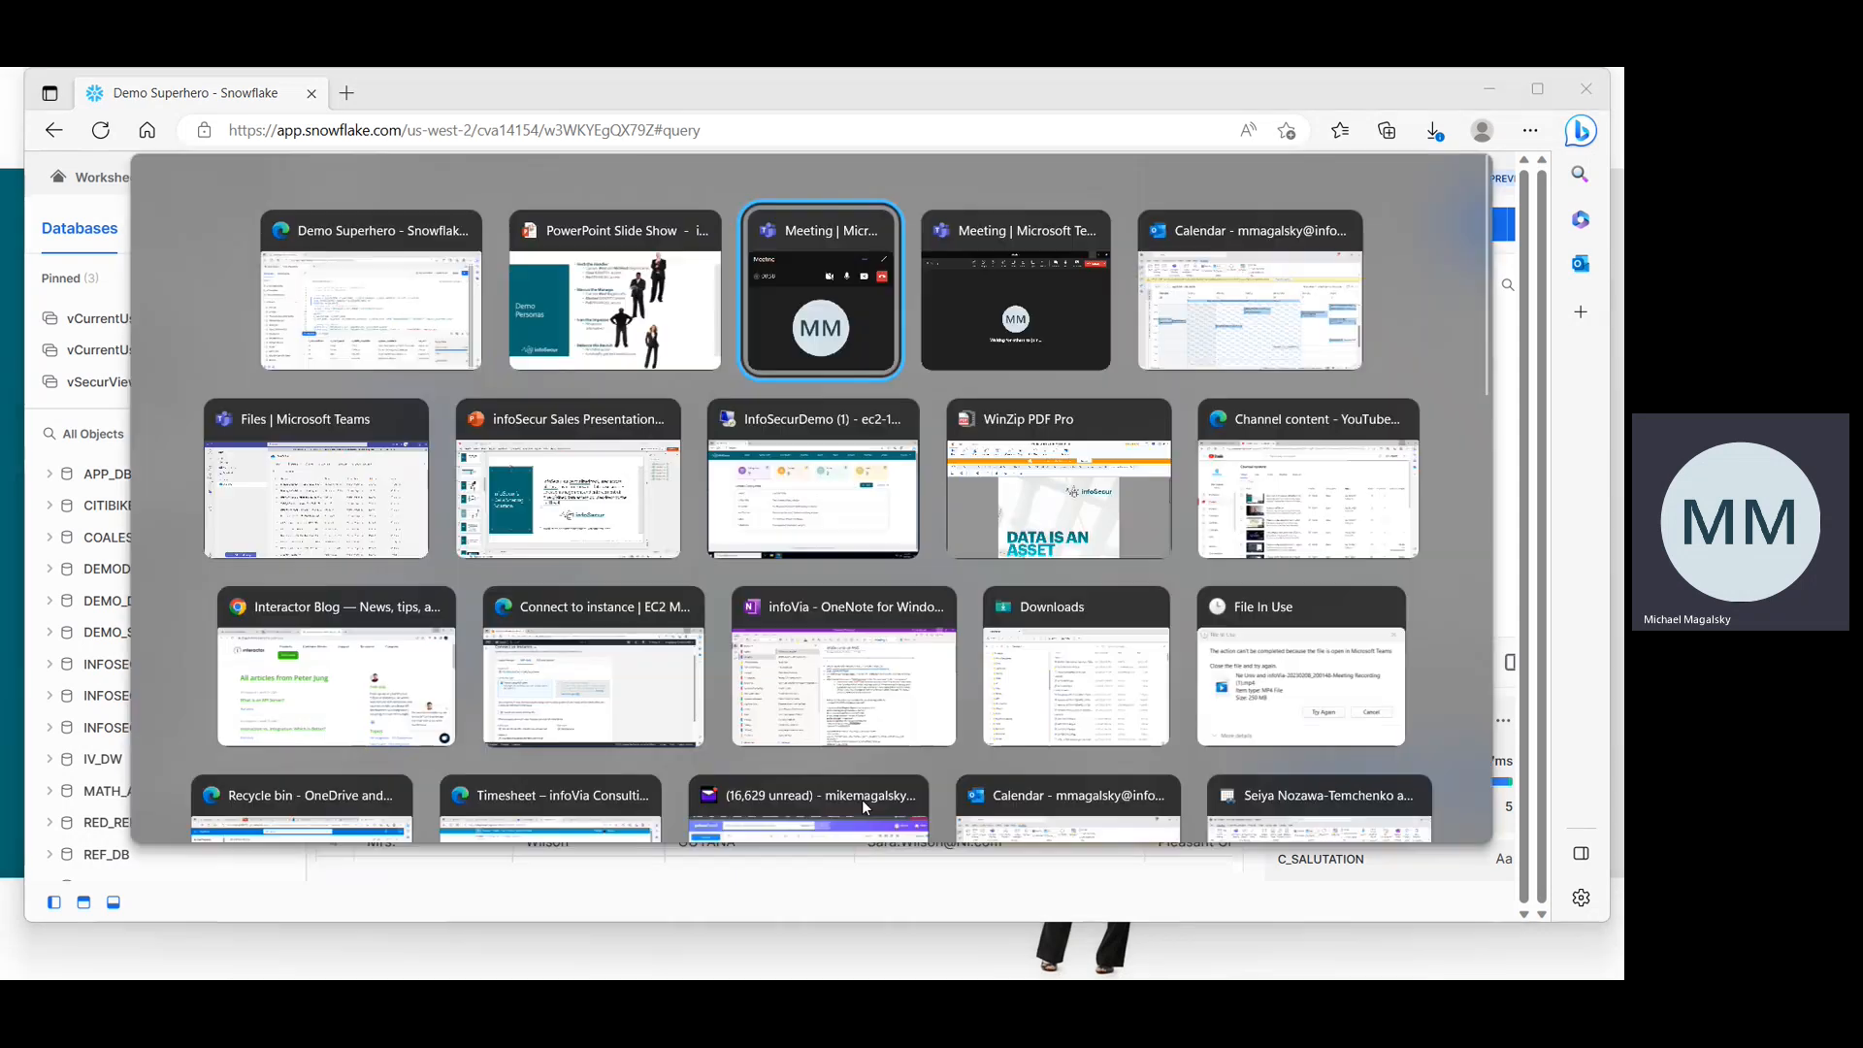
pyautogui.hotkey('alt', 'Tab')
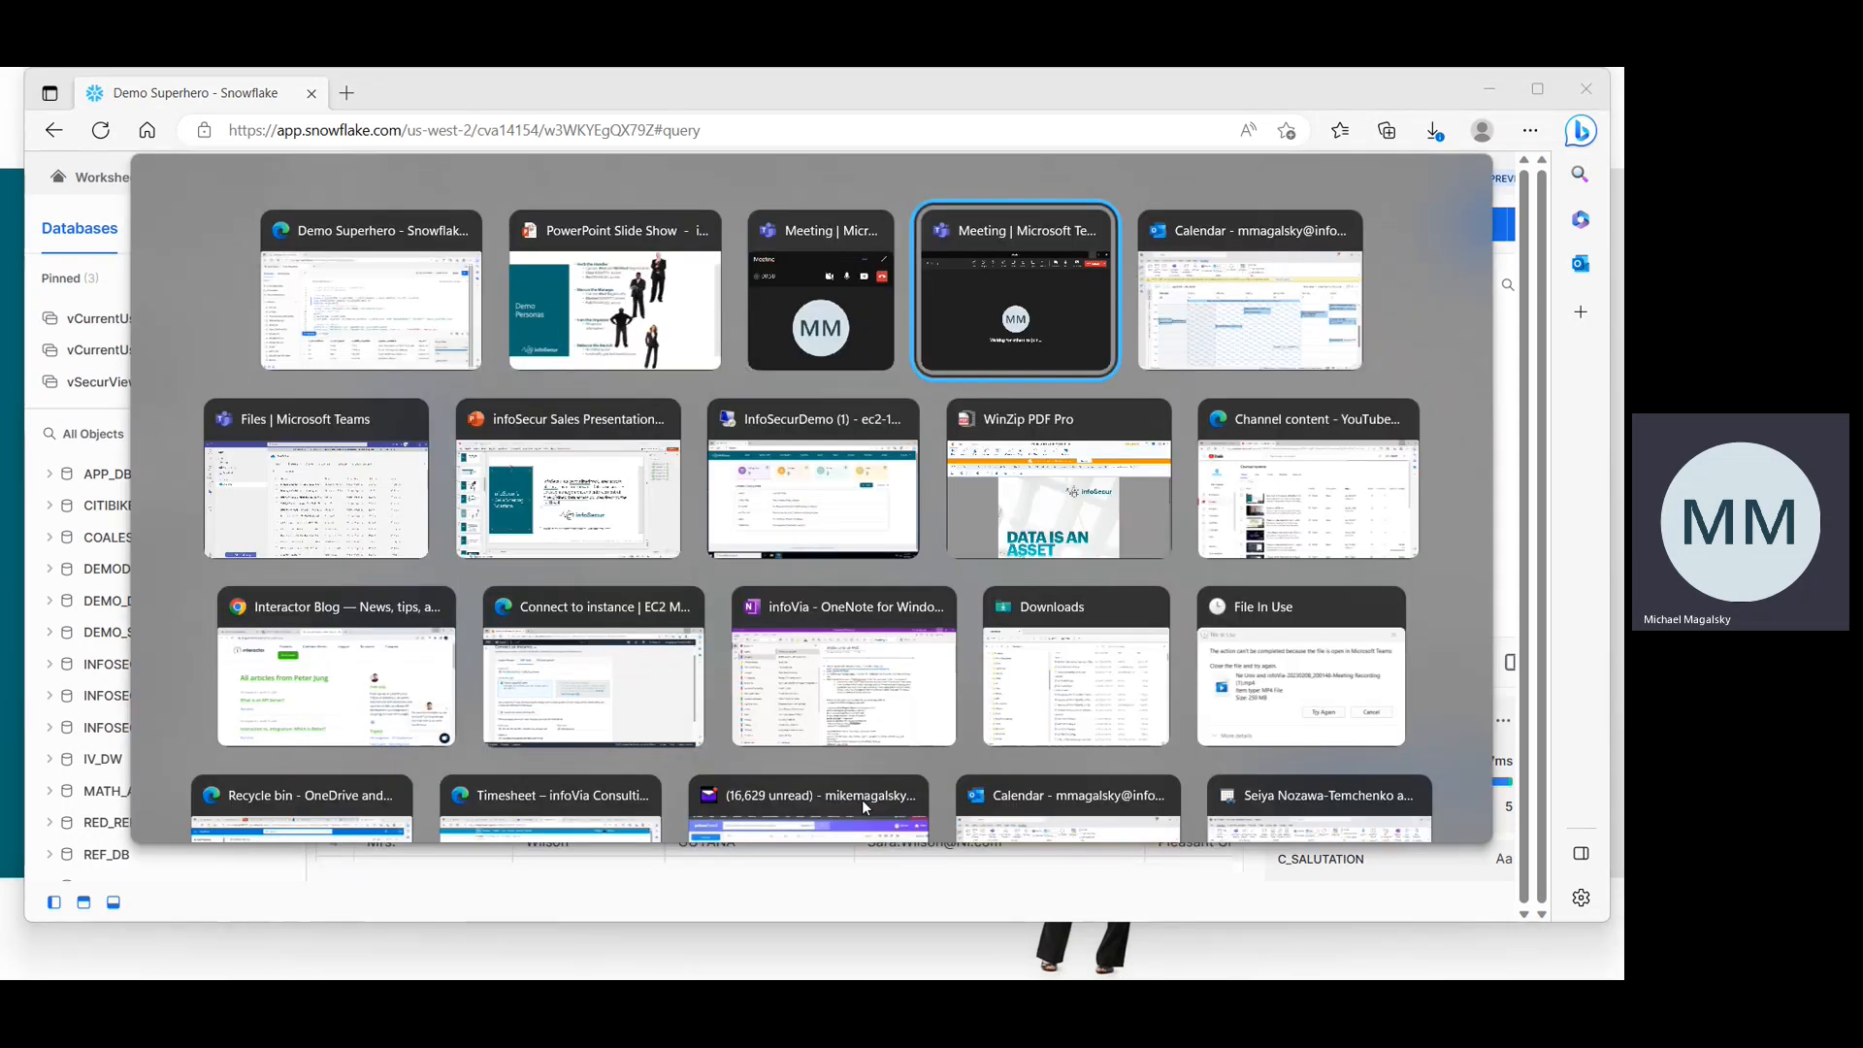
pyautogui.press('Tab')
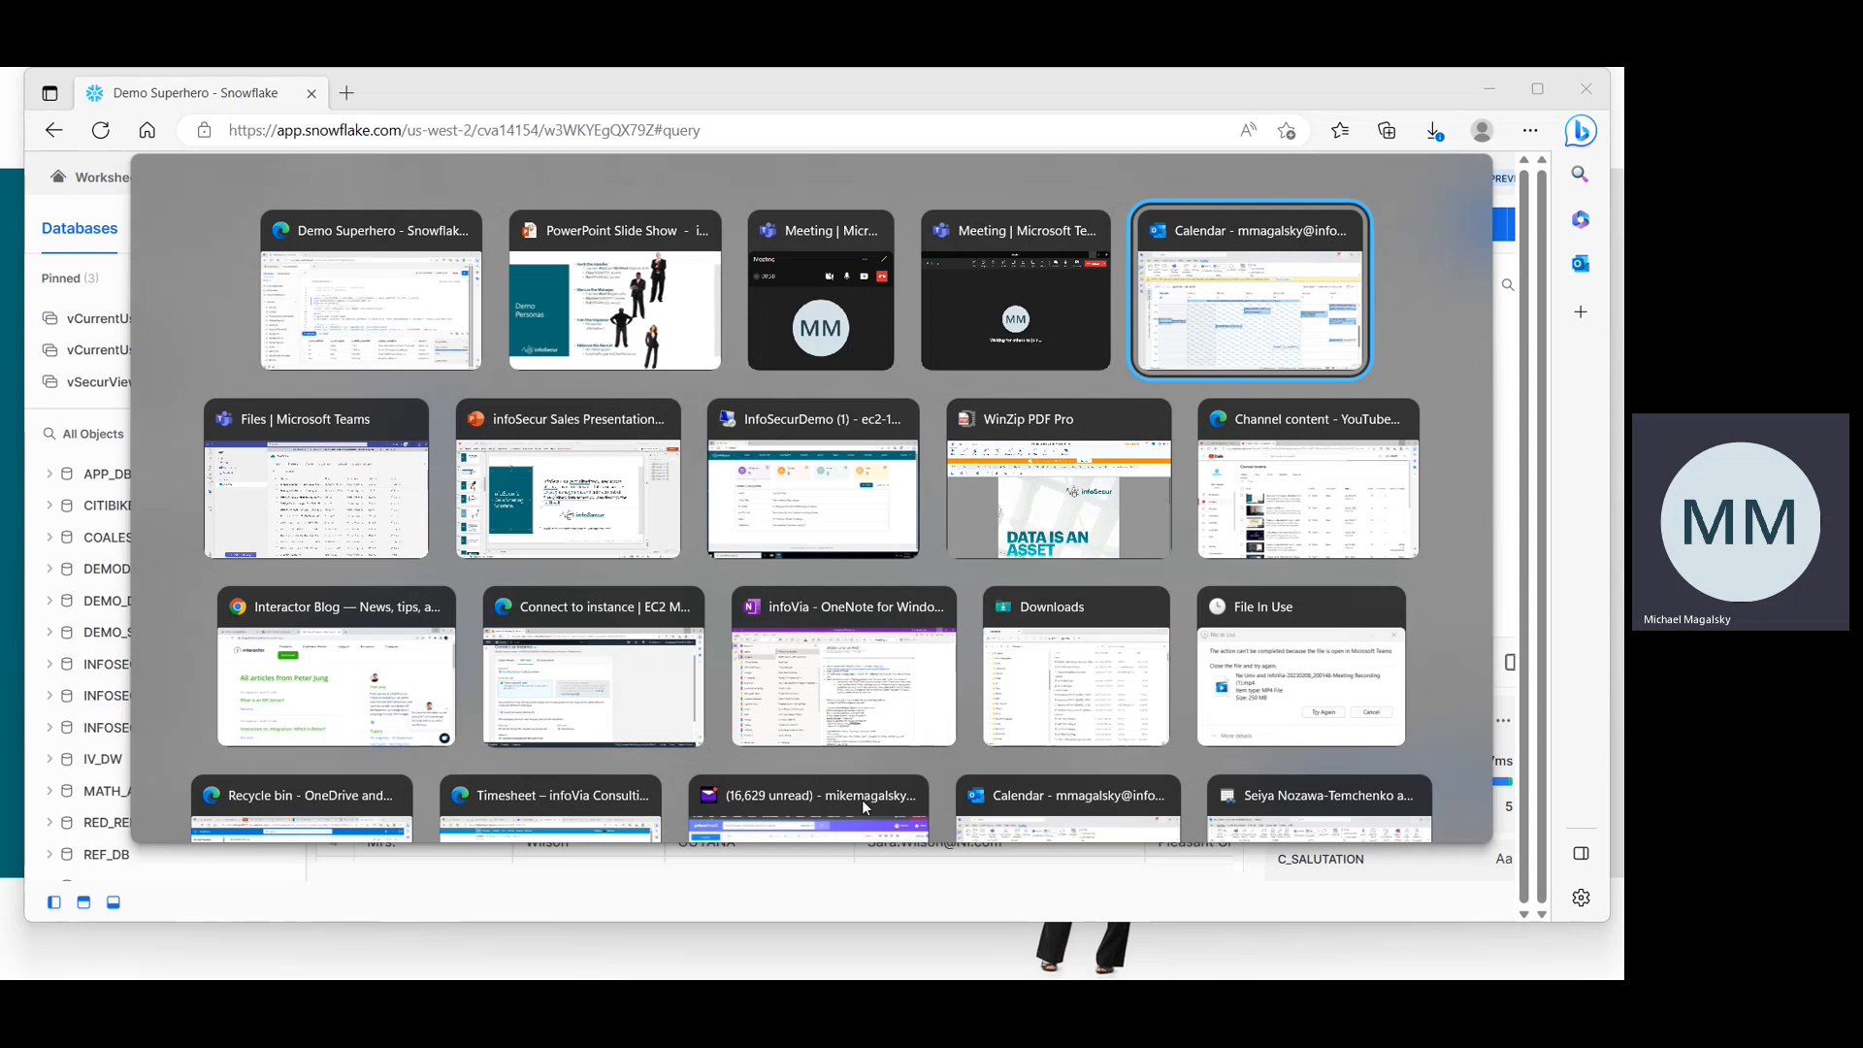
pyautogui.press('Escape')
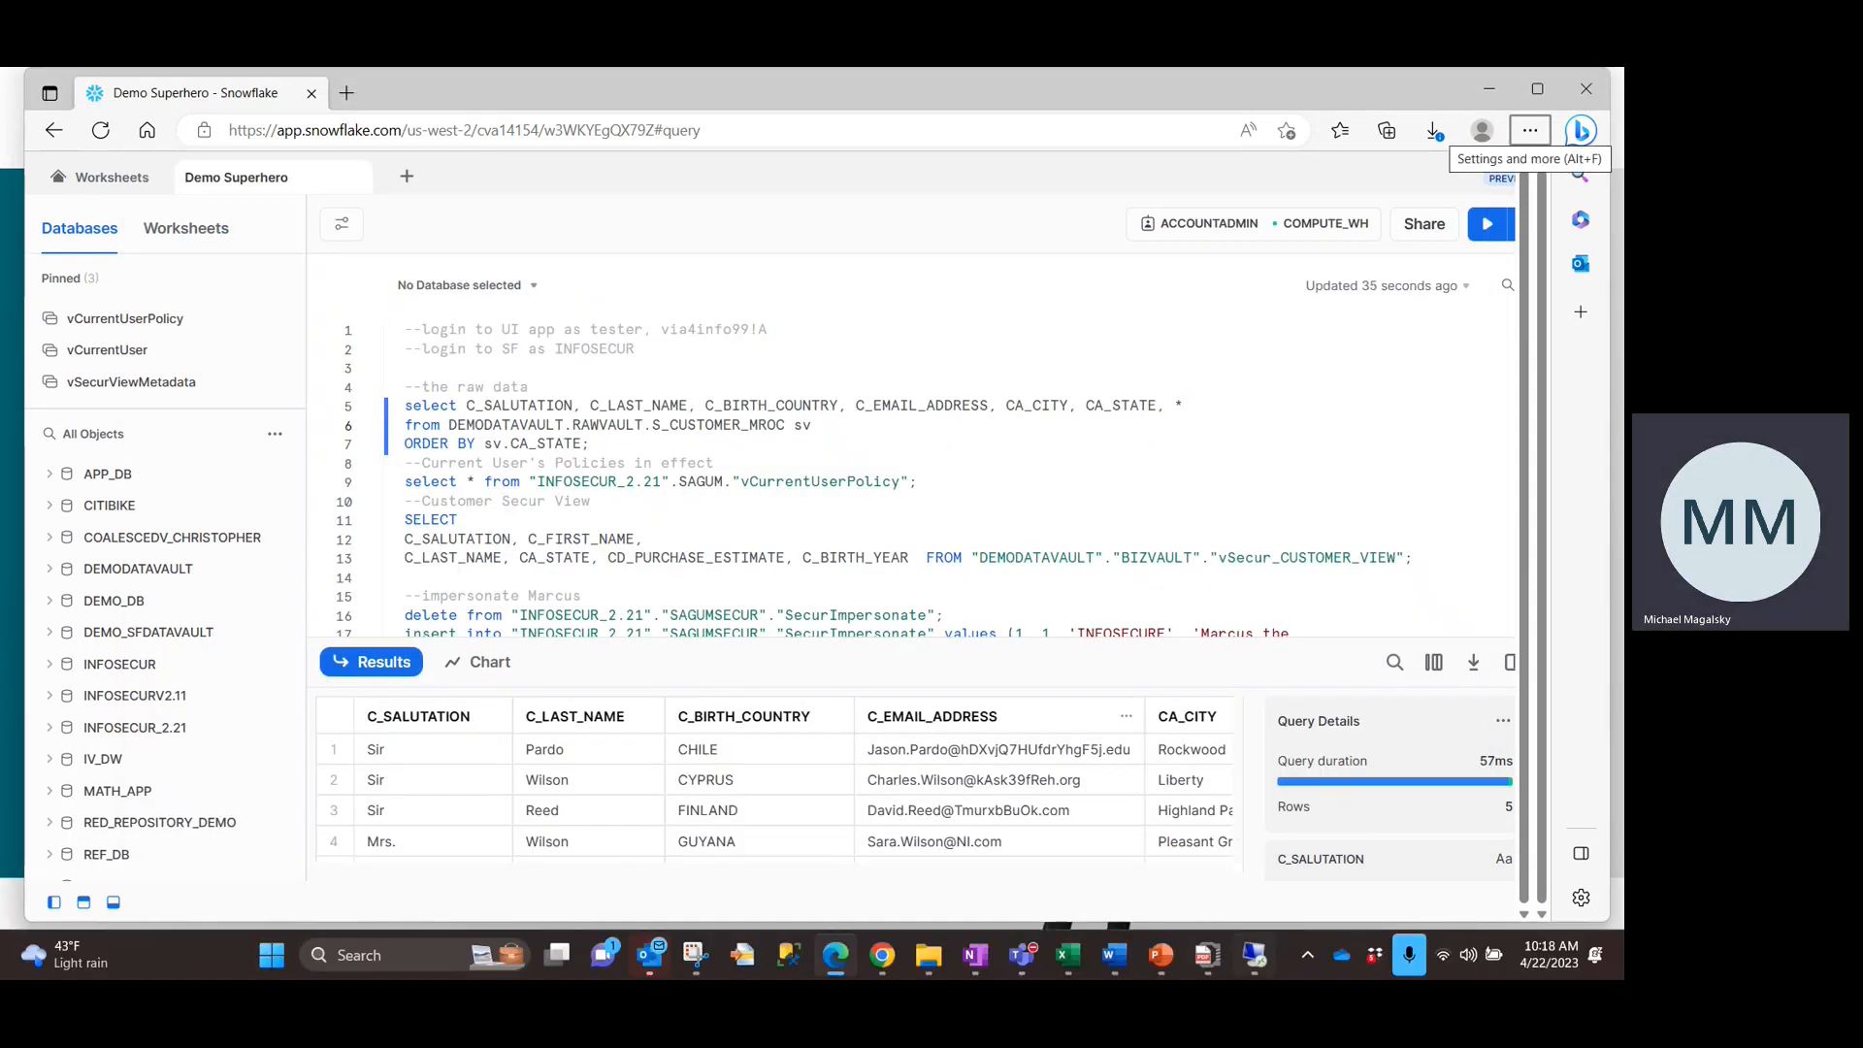
# Switch to the infoSecur app and open the manager user's West Manager Role to view its policies.
pyautogui.click(1251, 955)
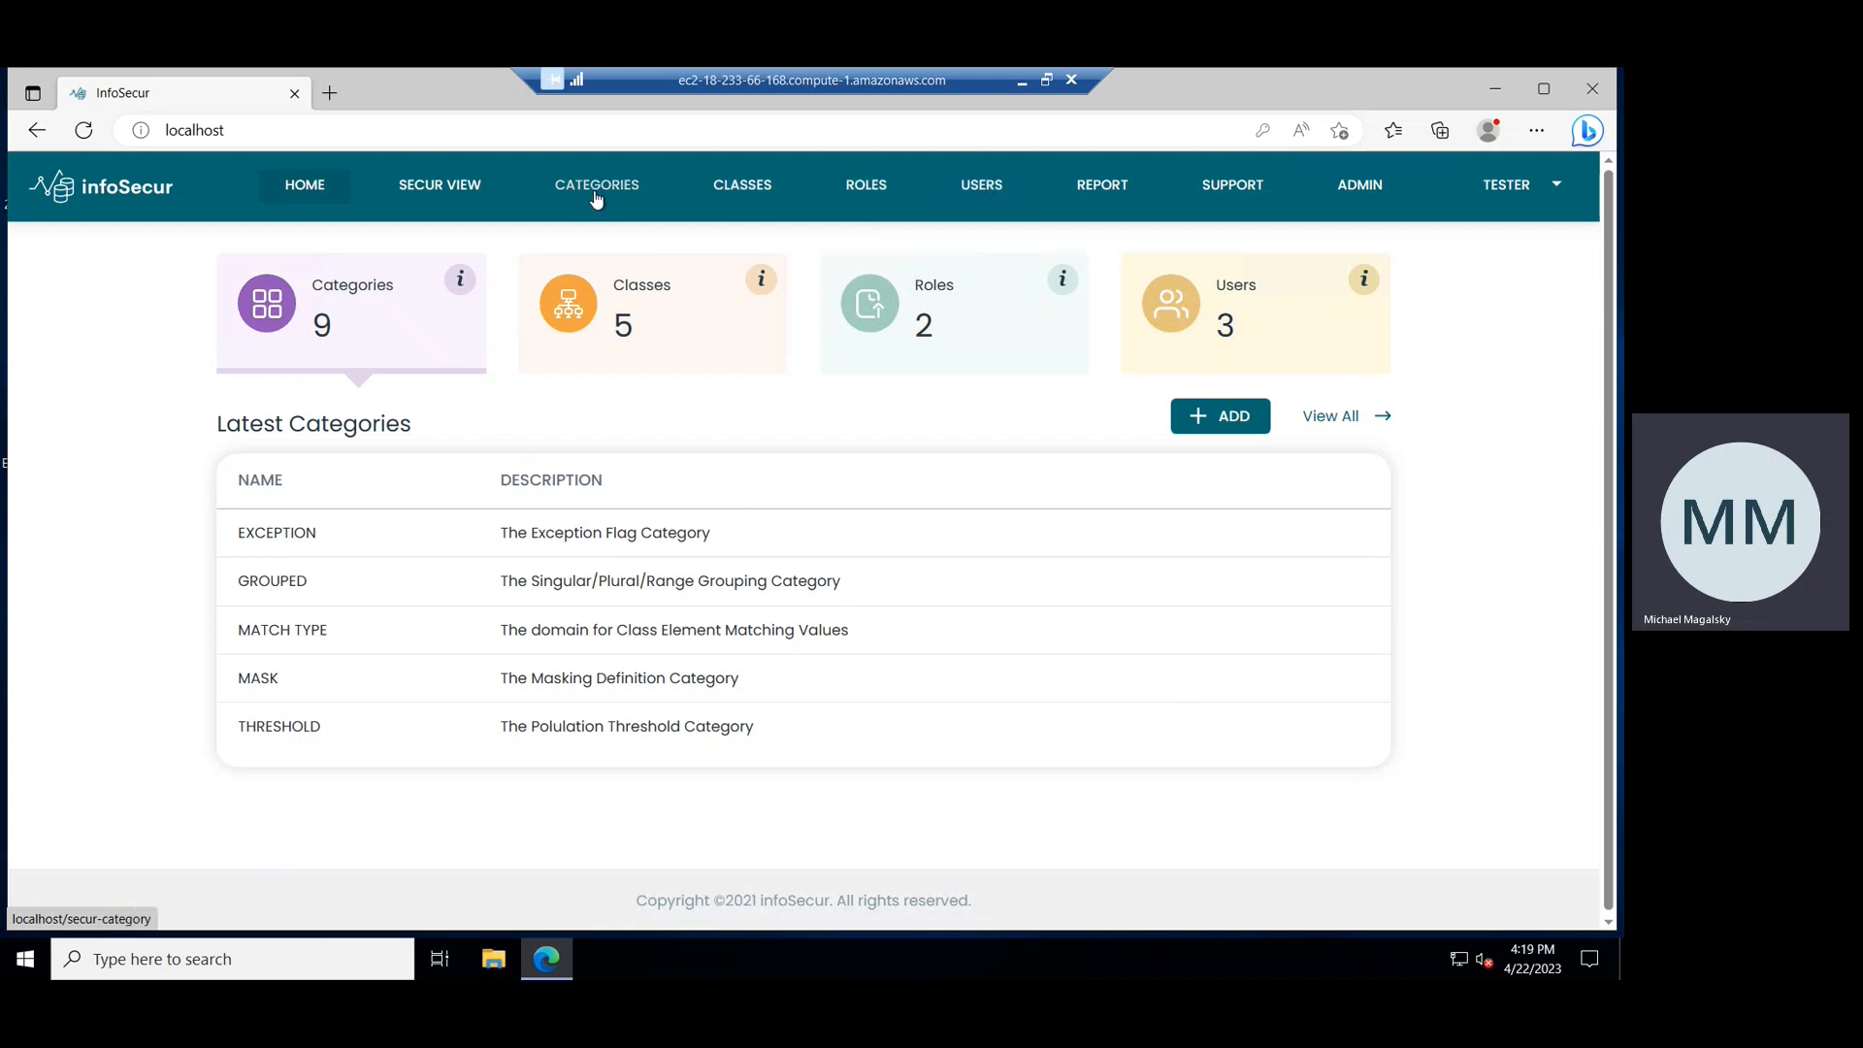
pyautogui.click(985, 197)
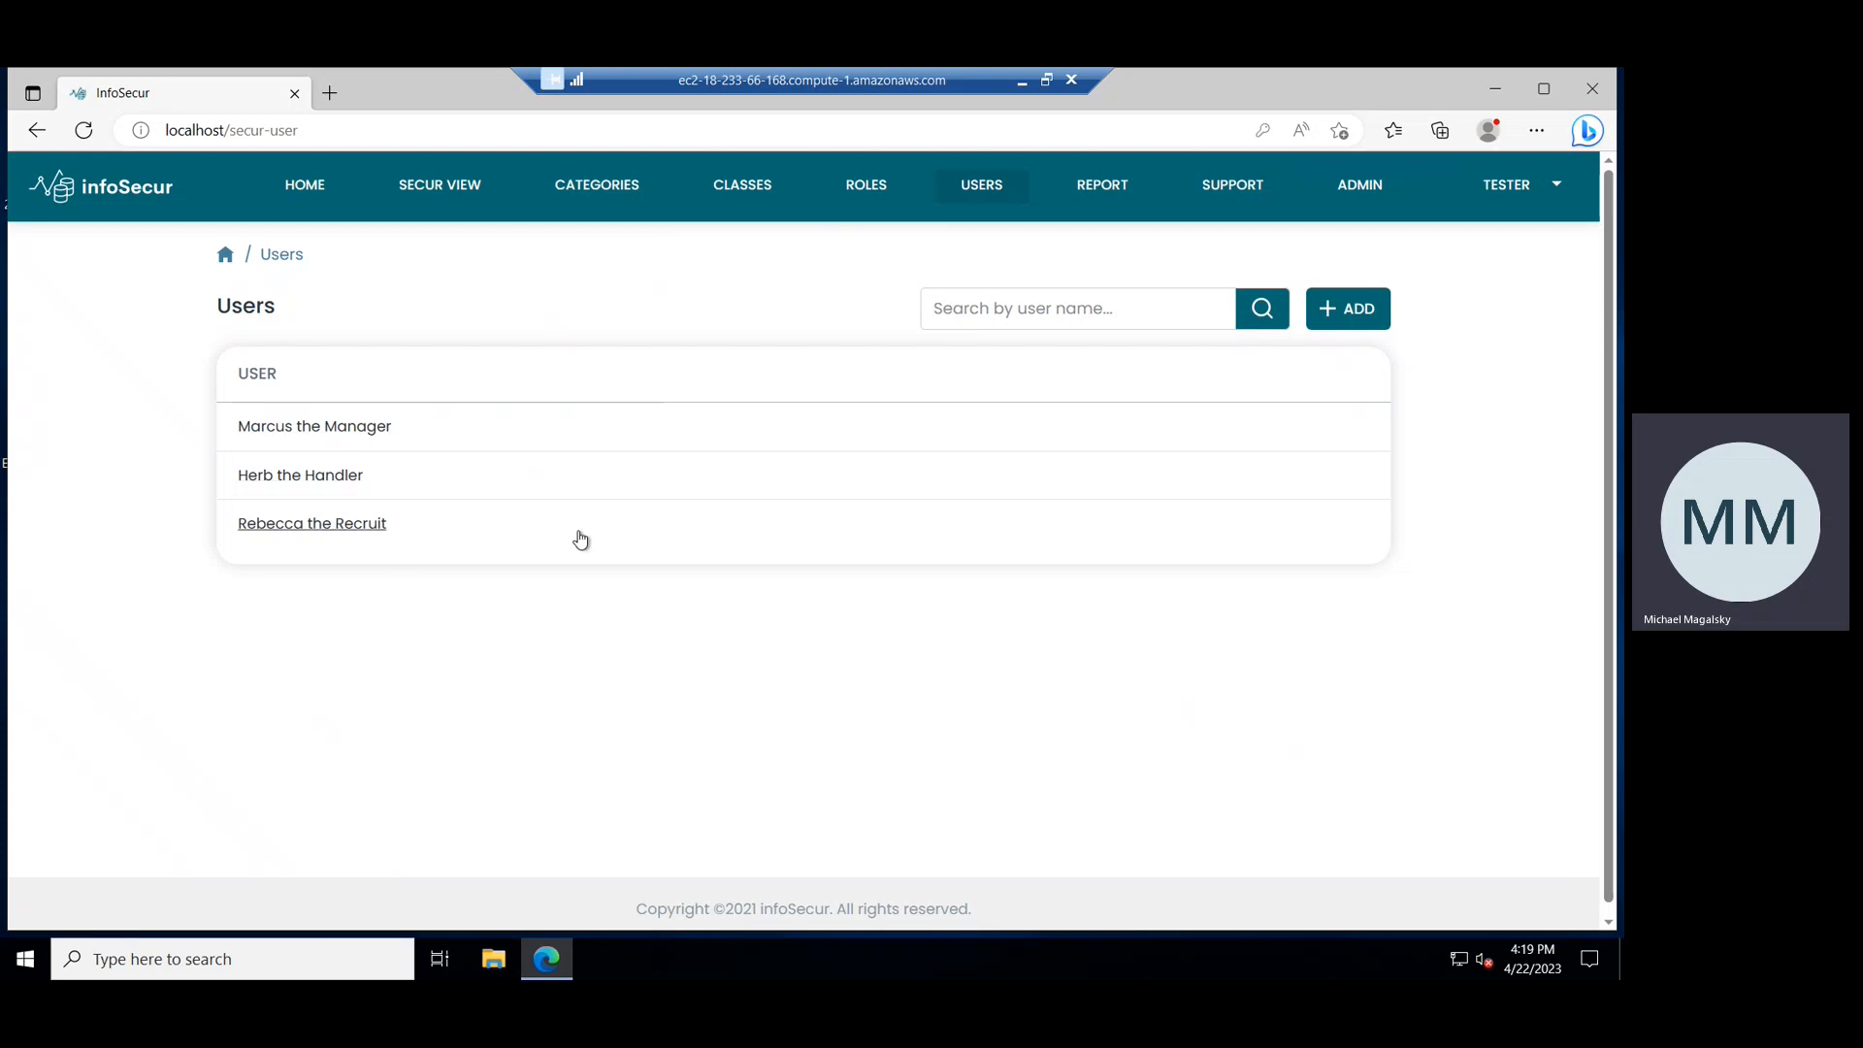
pyautogui.click(331, 438)
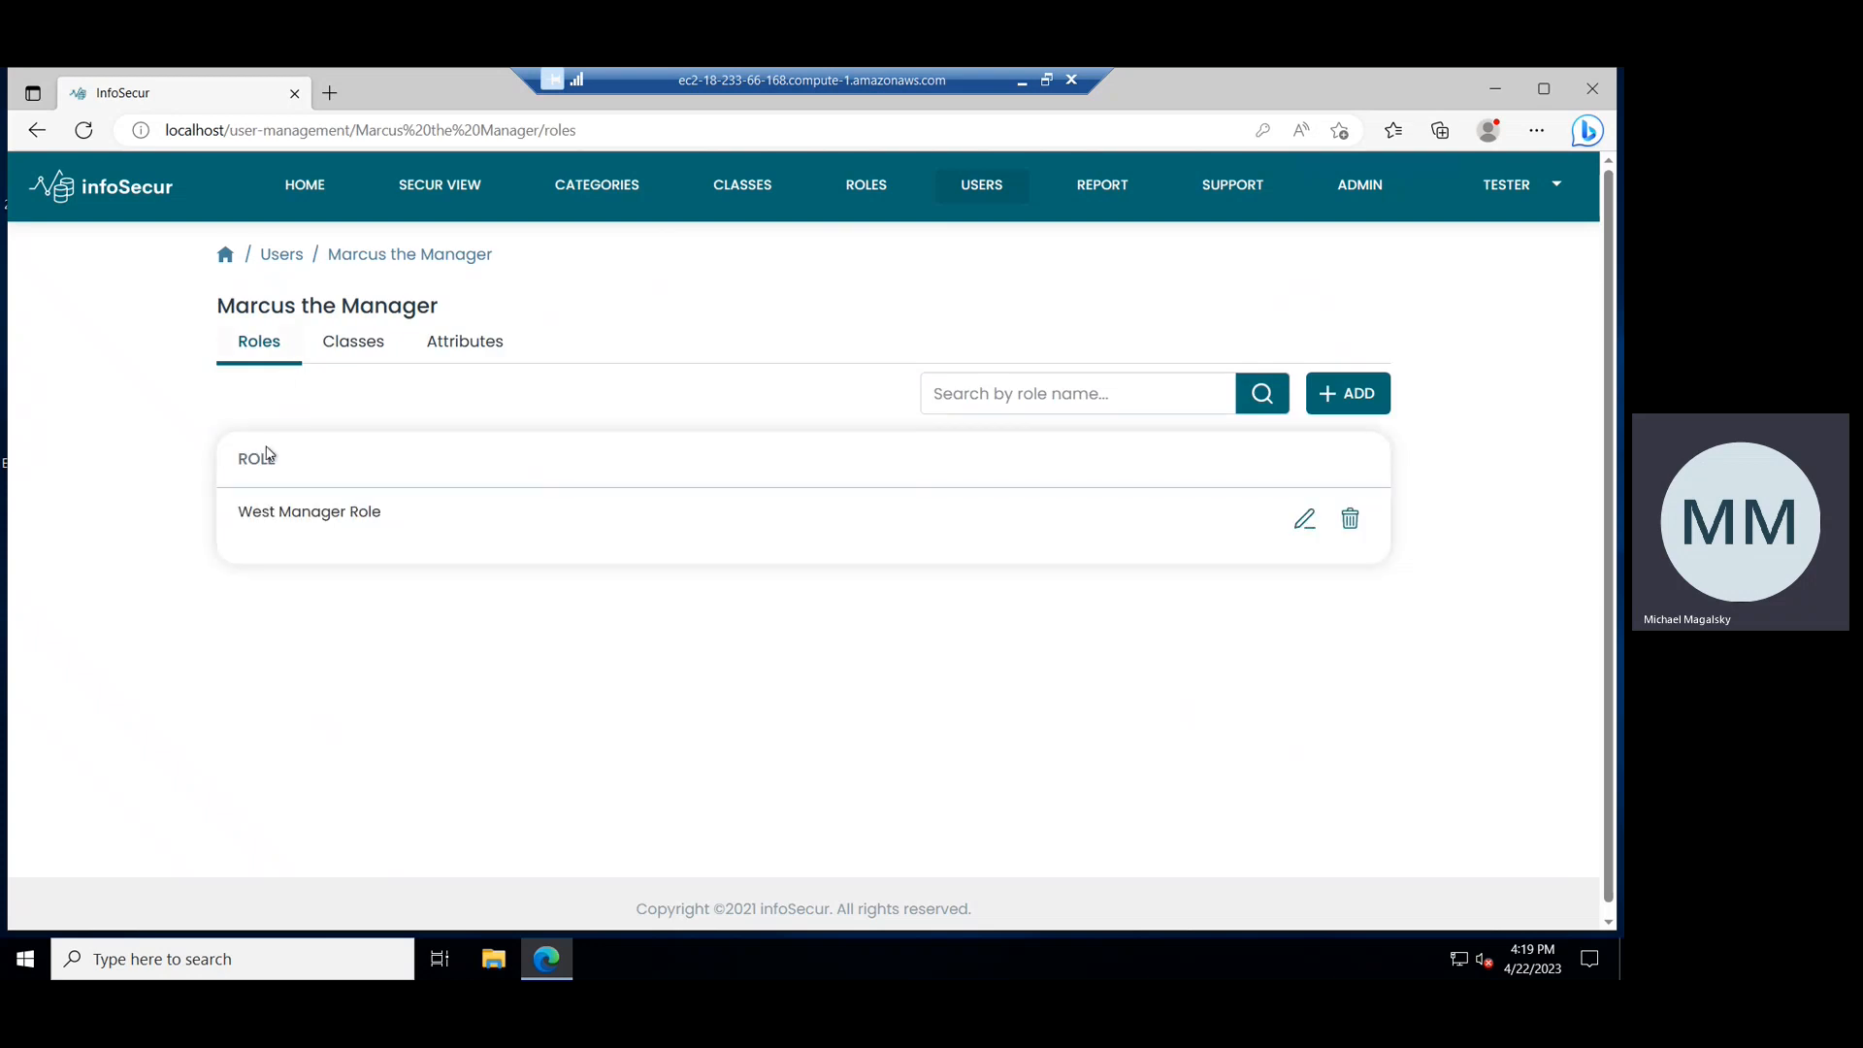
pyautogui.click(284, 516)
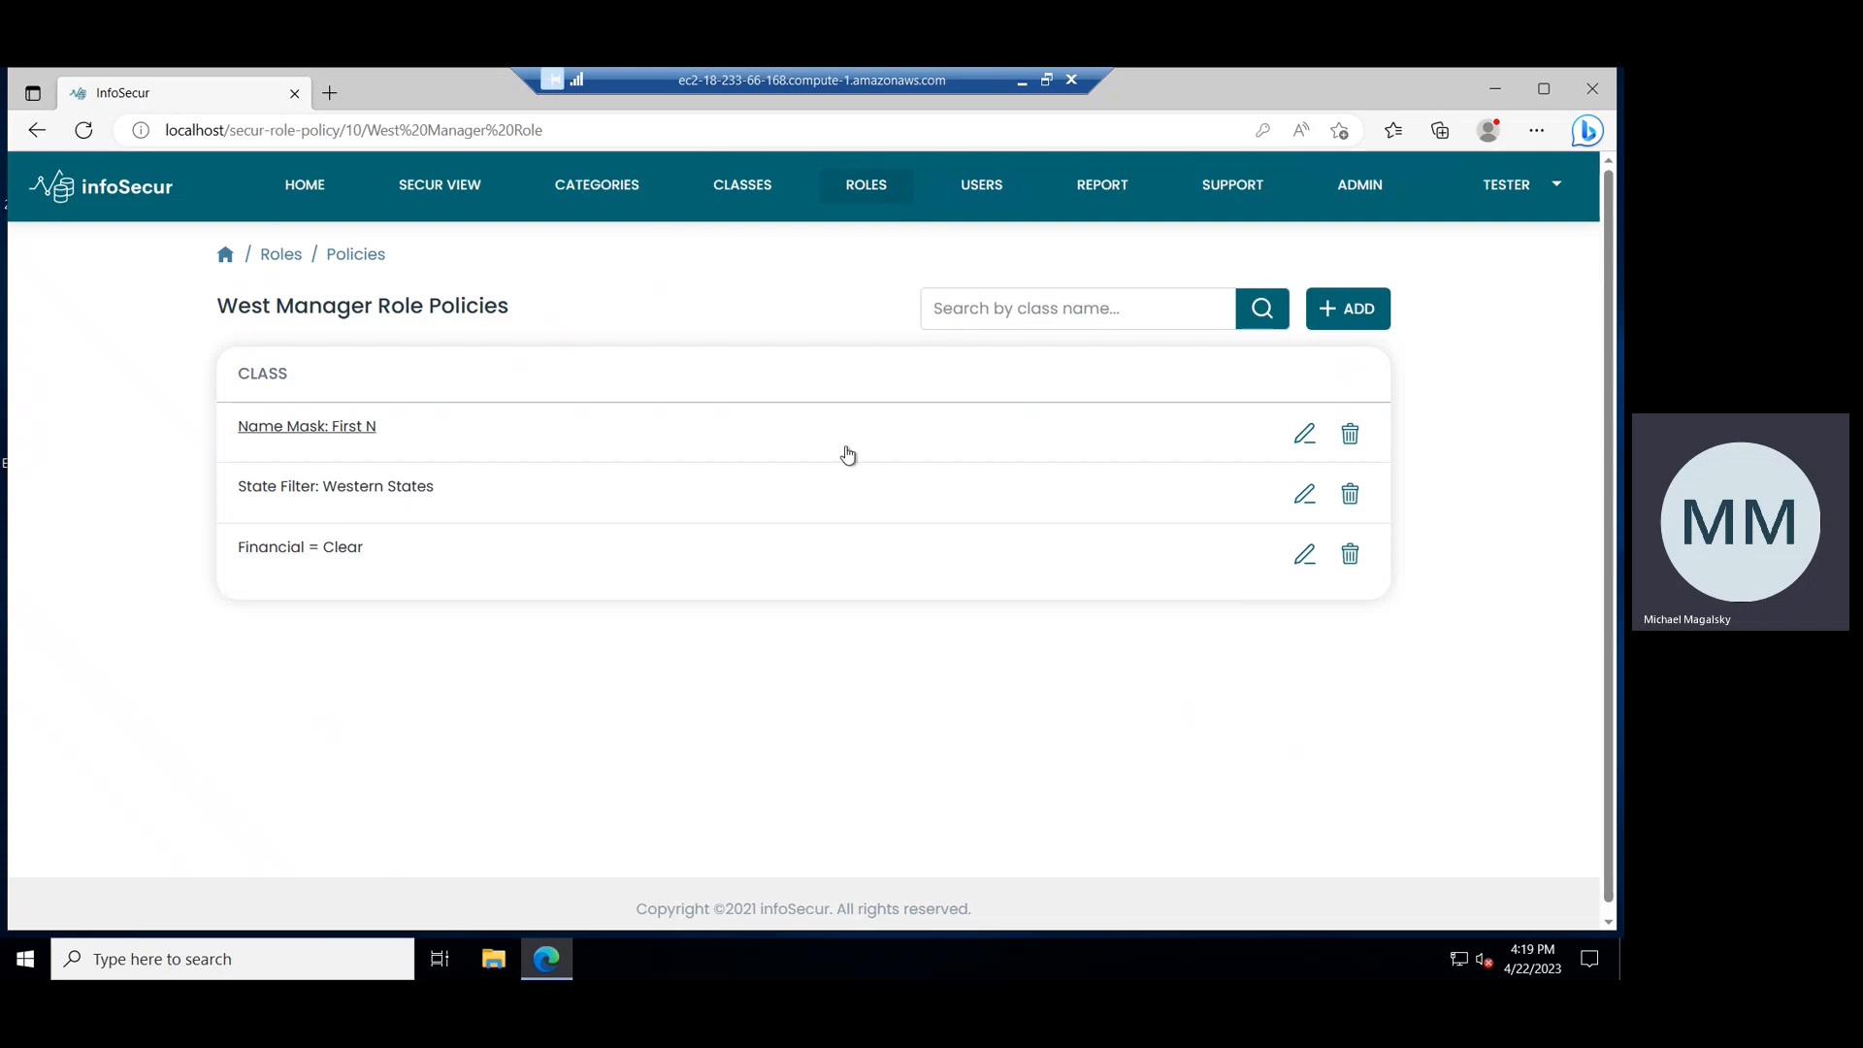
# Run the current user's policies query in the Snowflake worksheet and scroll through its result columns.
pyautogui.click(1021, 86)
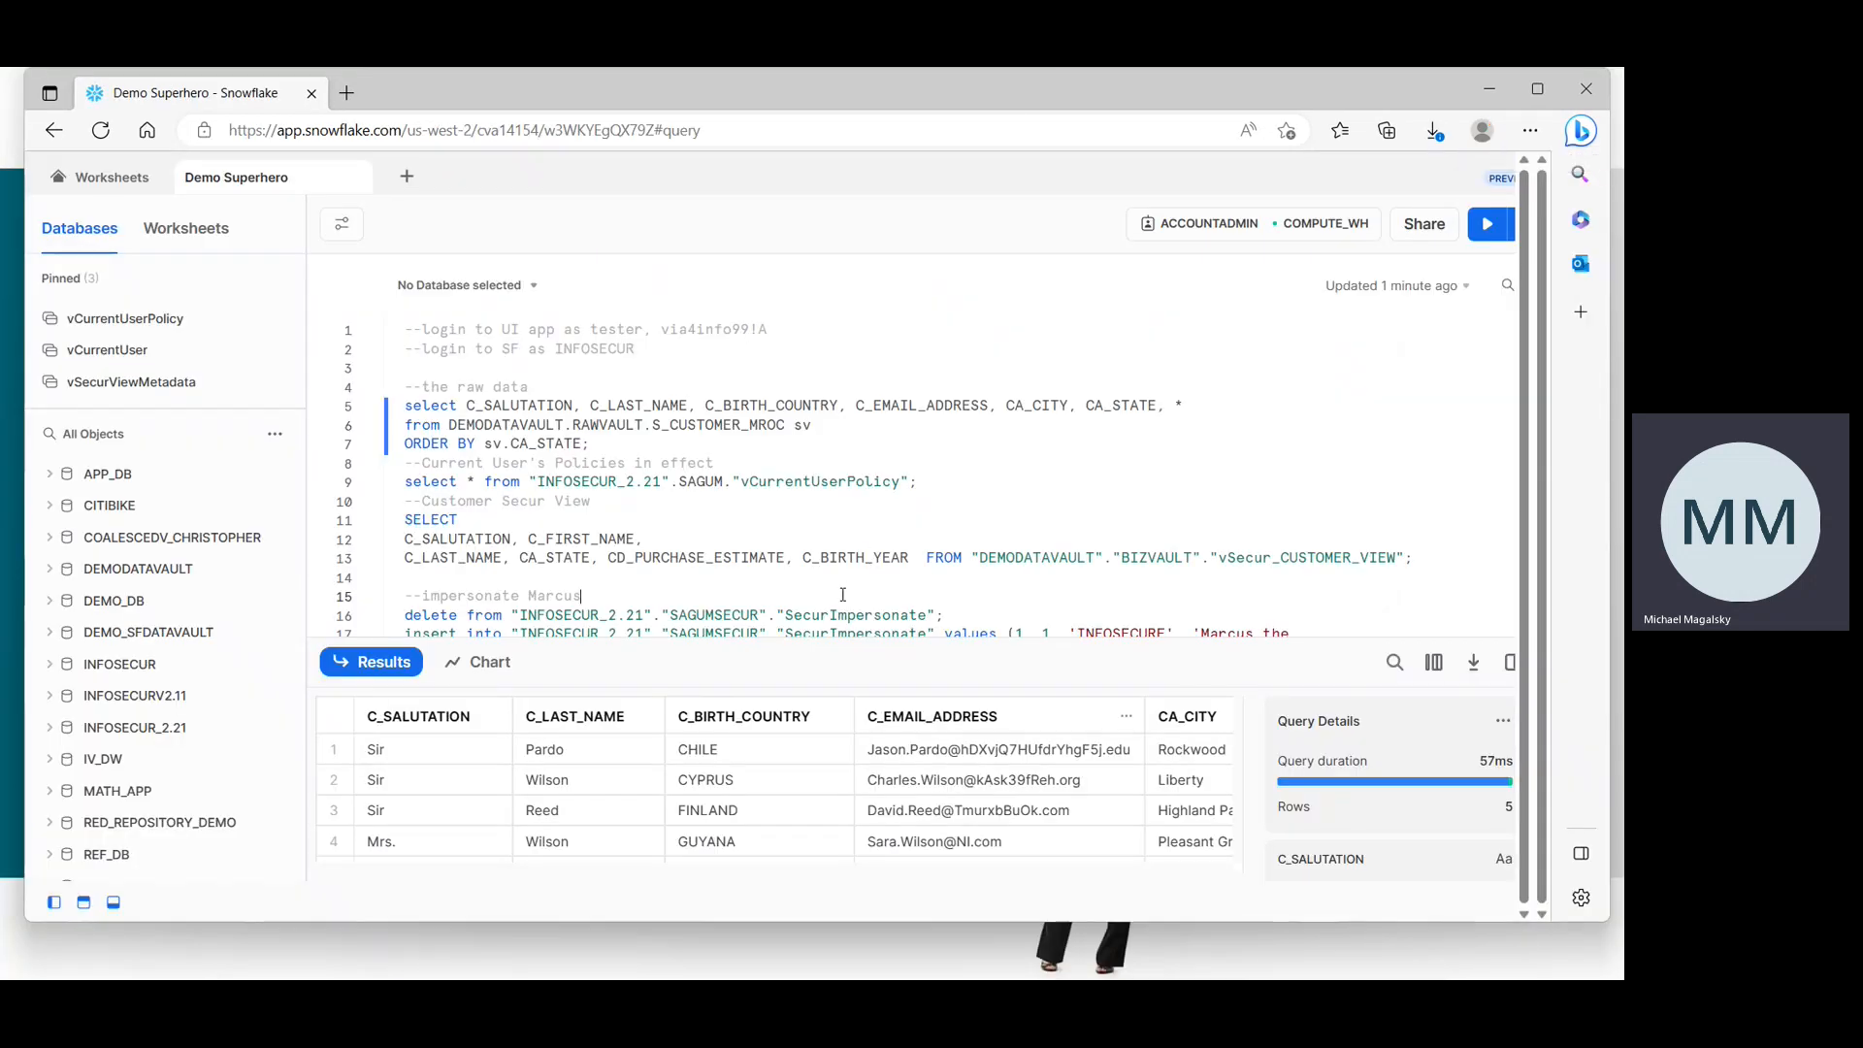
pyautogui.click(781, 482)
pyautogui.click(1488, 224)
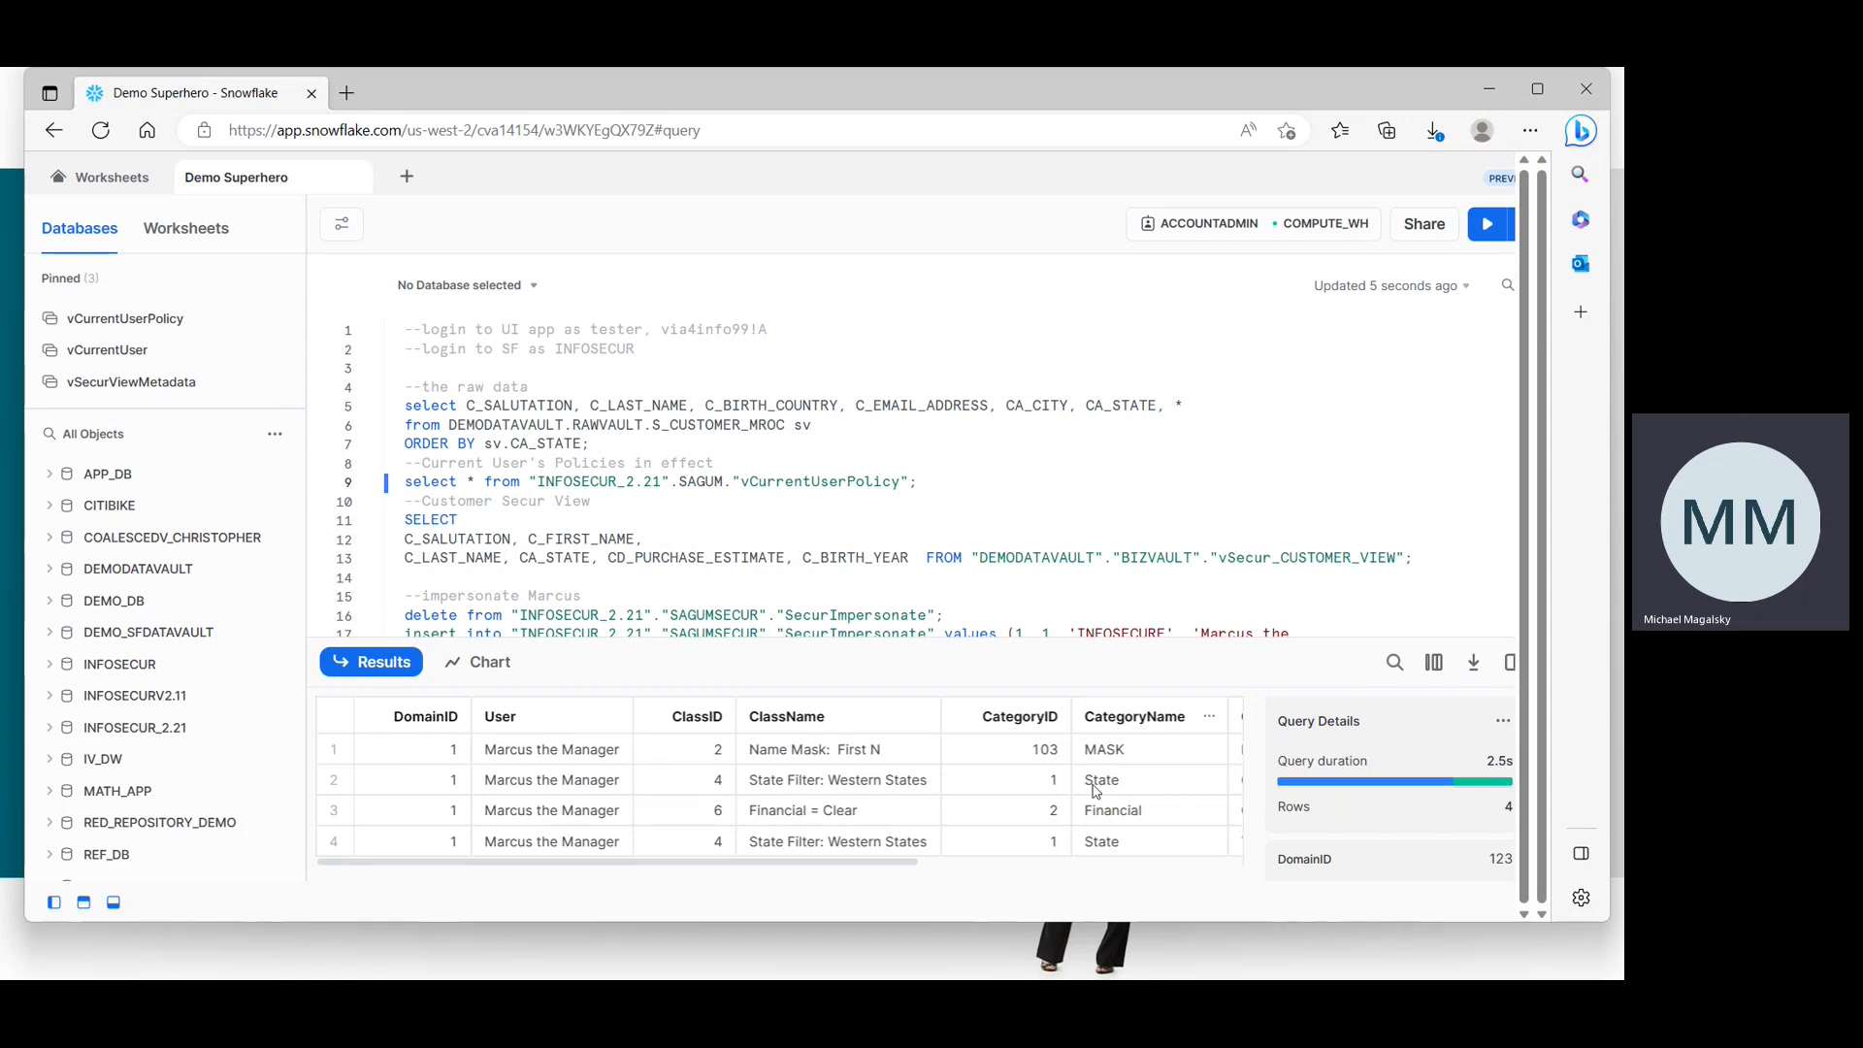
pyautogui.moveTo(849, 864); pyautogui.dragTo(1042, 873)
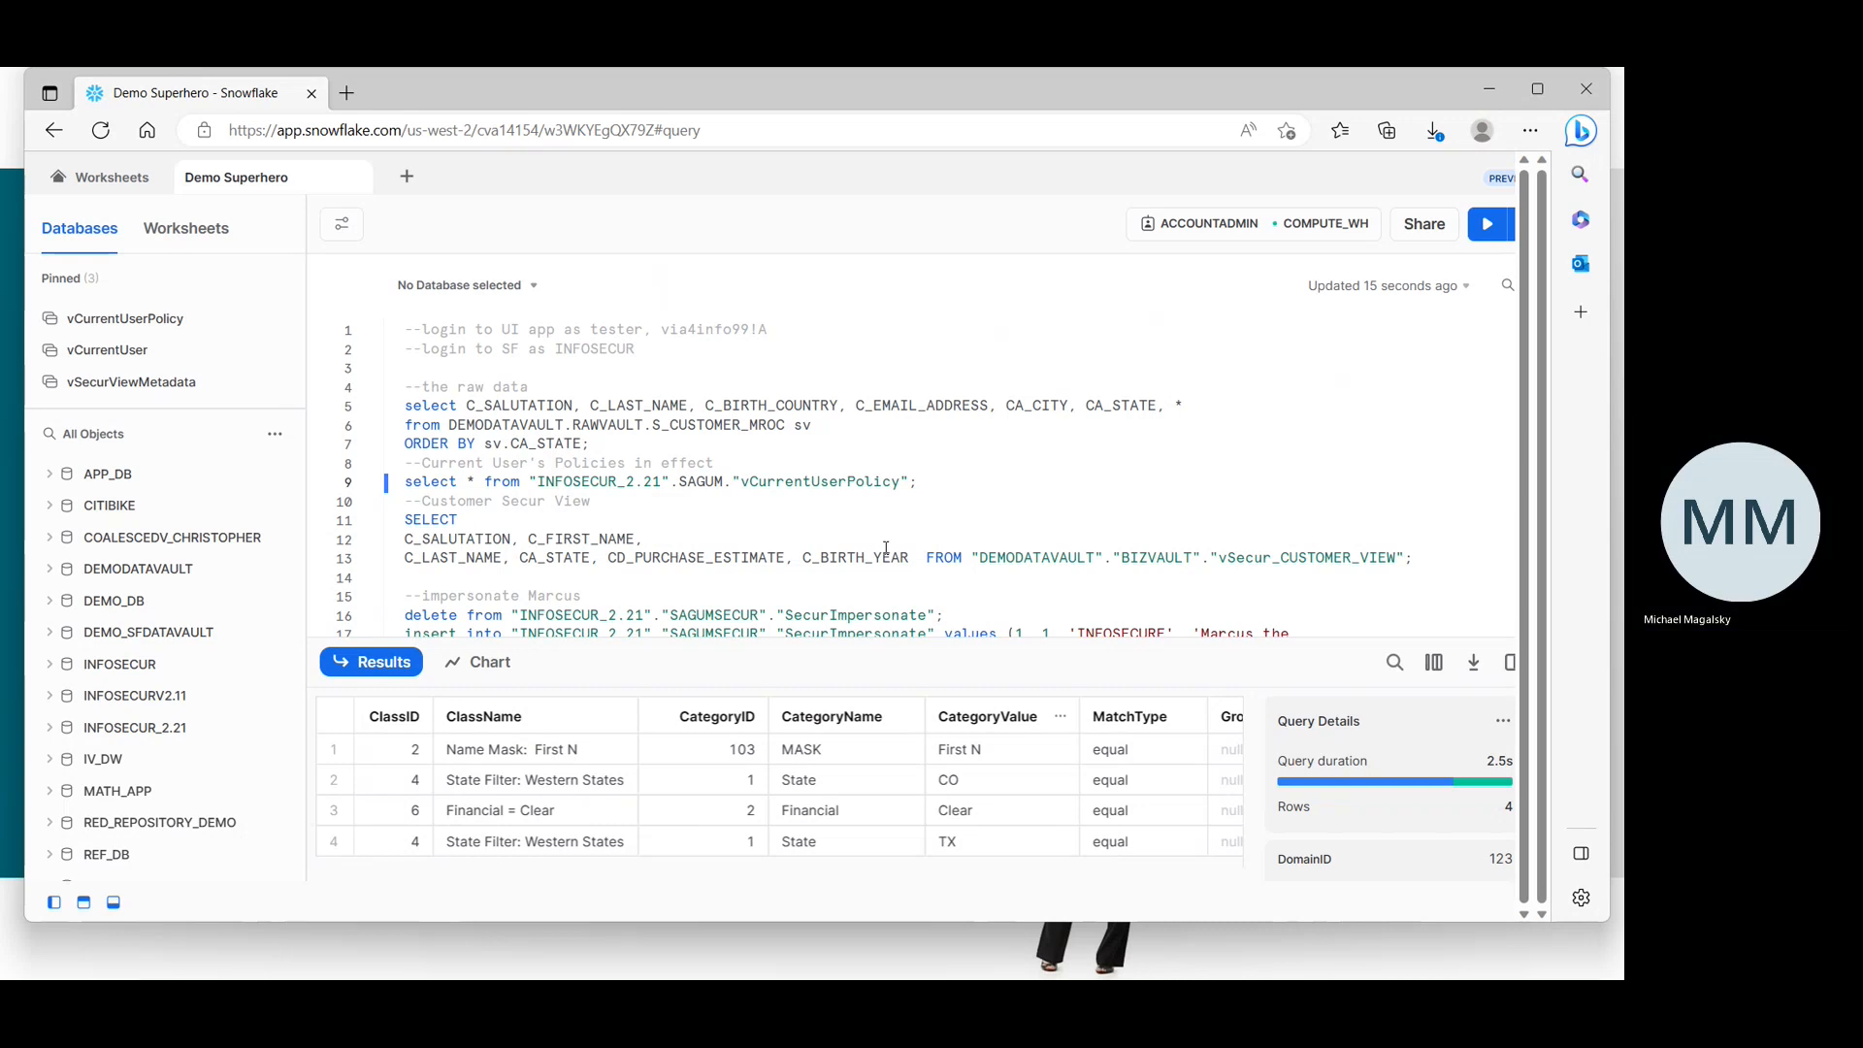
# Run the customer Secur view query and scroll its result columns.
pyautogui.click(1488, 224)
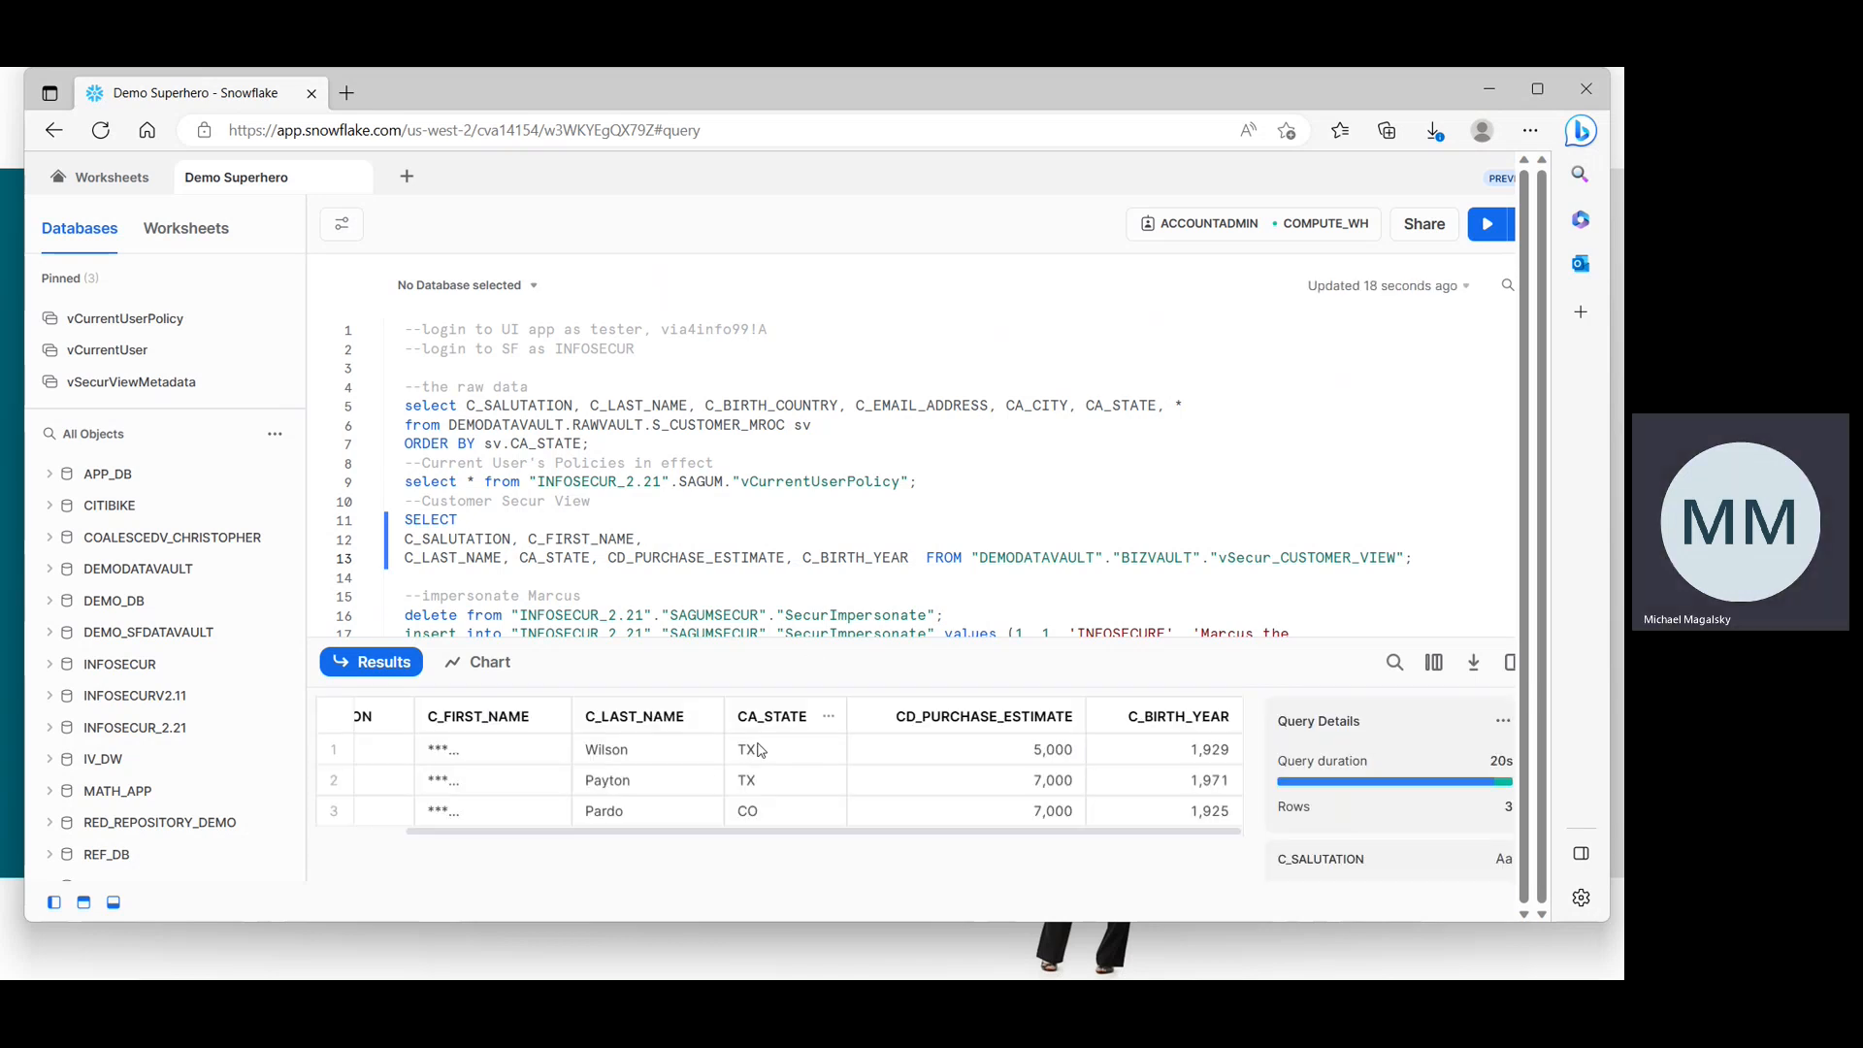
pyautogui.moveTo(457, 834); pyautogui.dragTo(361, 842)
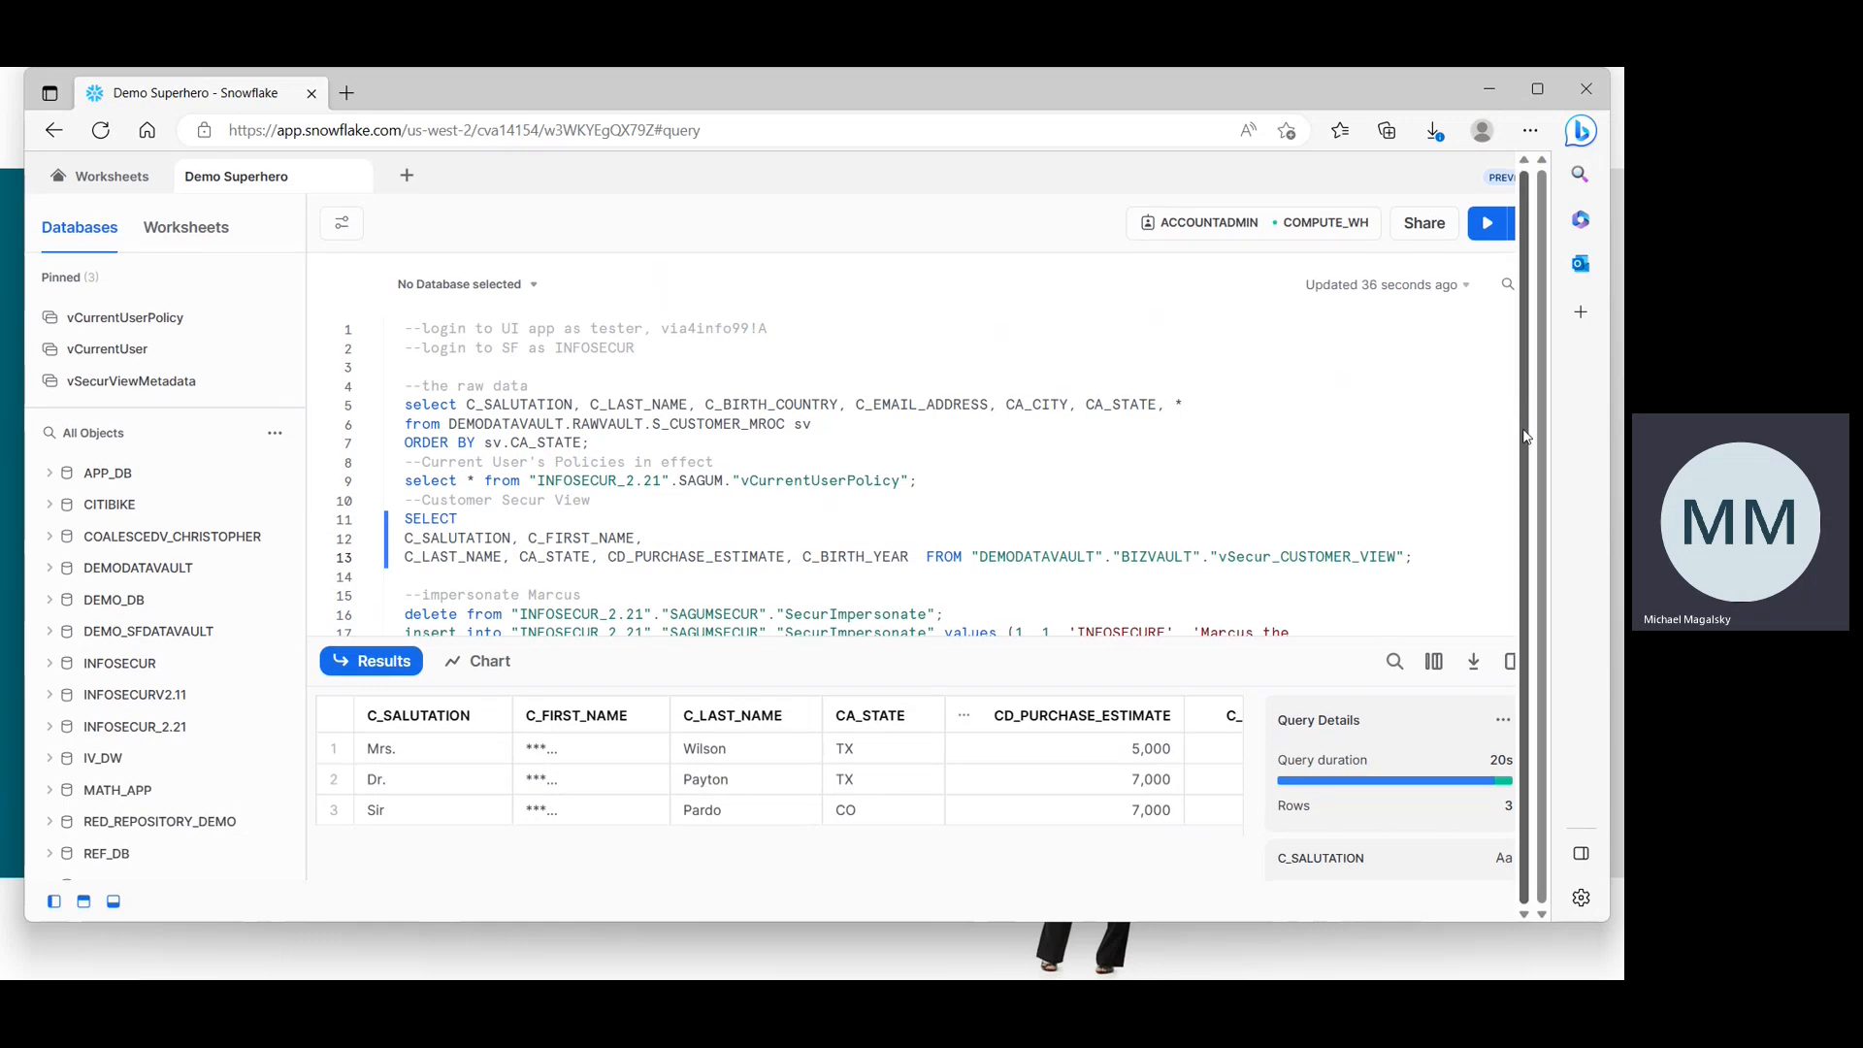
# Select and run the delete and insert statements that impersonate the handler user.
pyautogui.click(1219, 577)
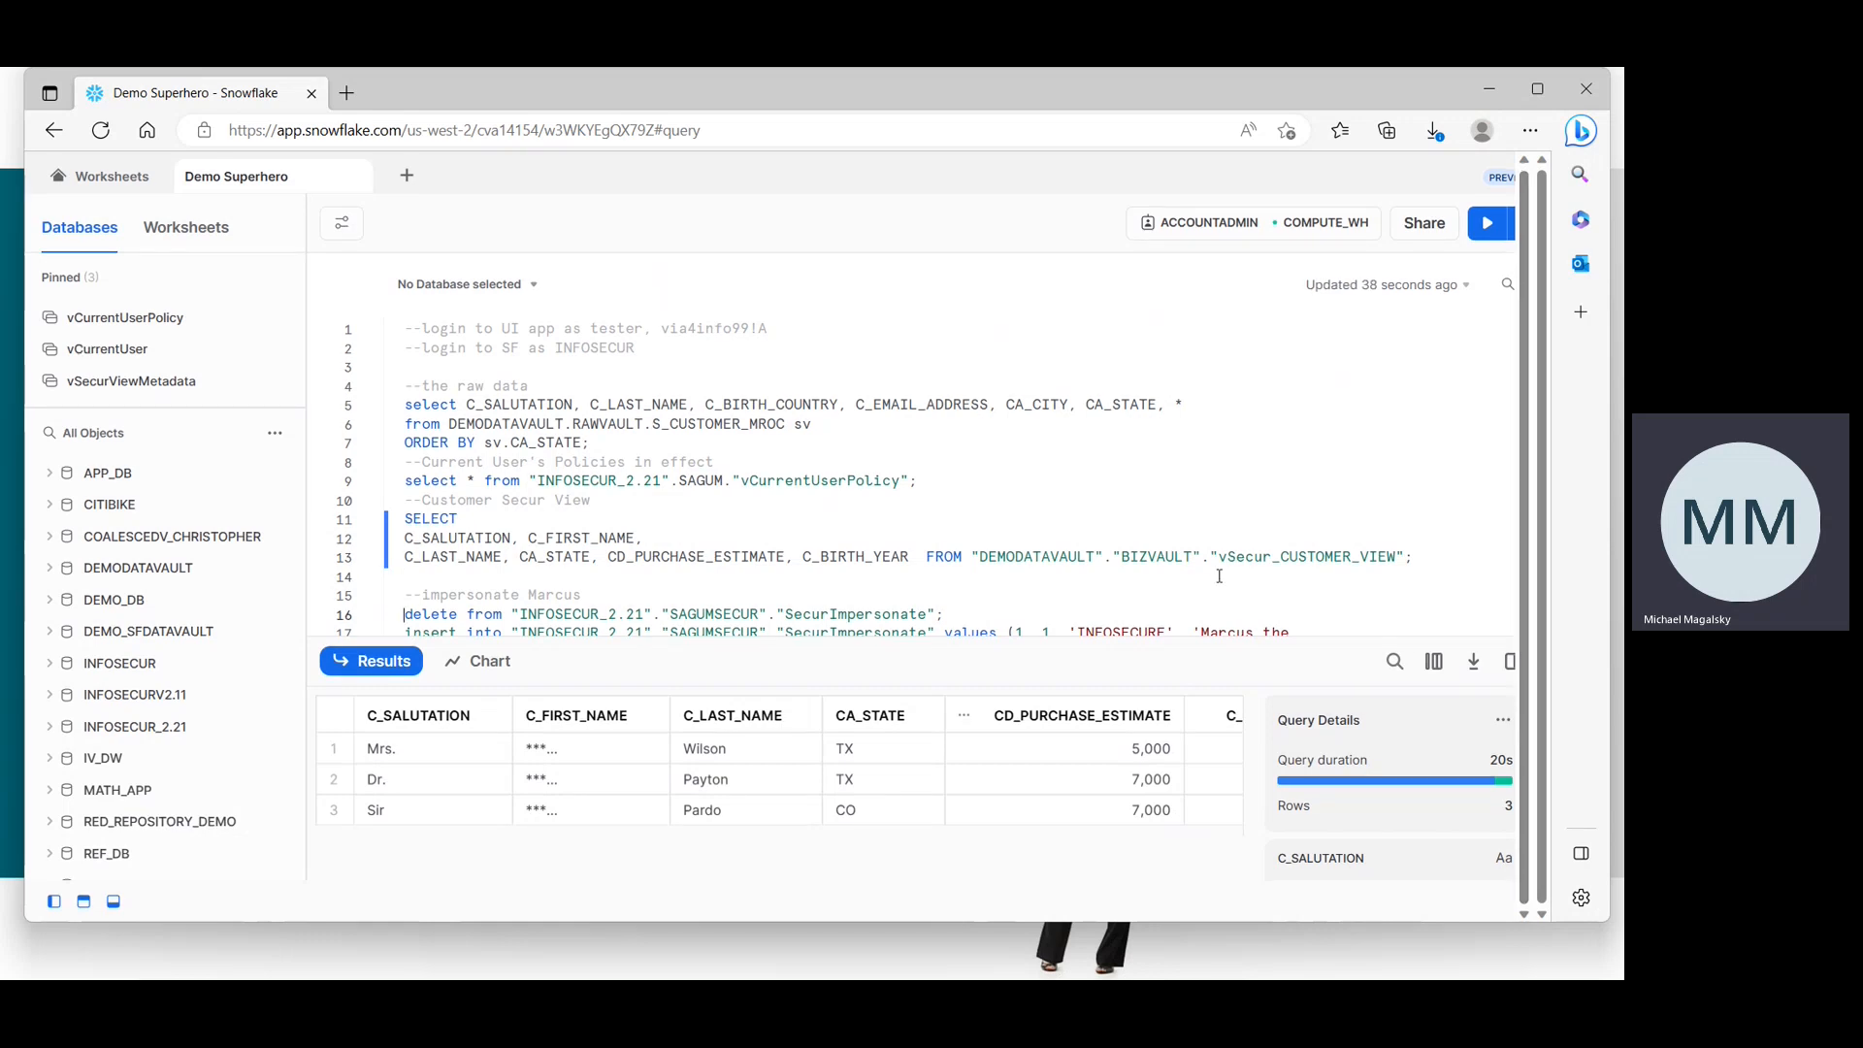
pyautogui.press('Down')
pyautogui.press('Down')
pyautogui.press('Down')
pyautogui.press('Down')
pyautogui.press('Down')
pyautogui.press('Down')
pyautogui.press('Down')
pyautogui.press('Down')
pyautogui.press('Down')
pyautogui.press('Down')
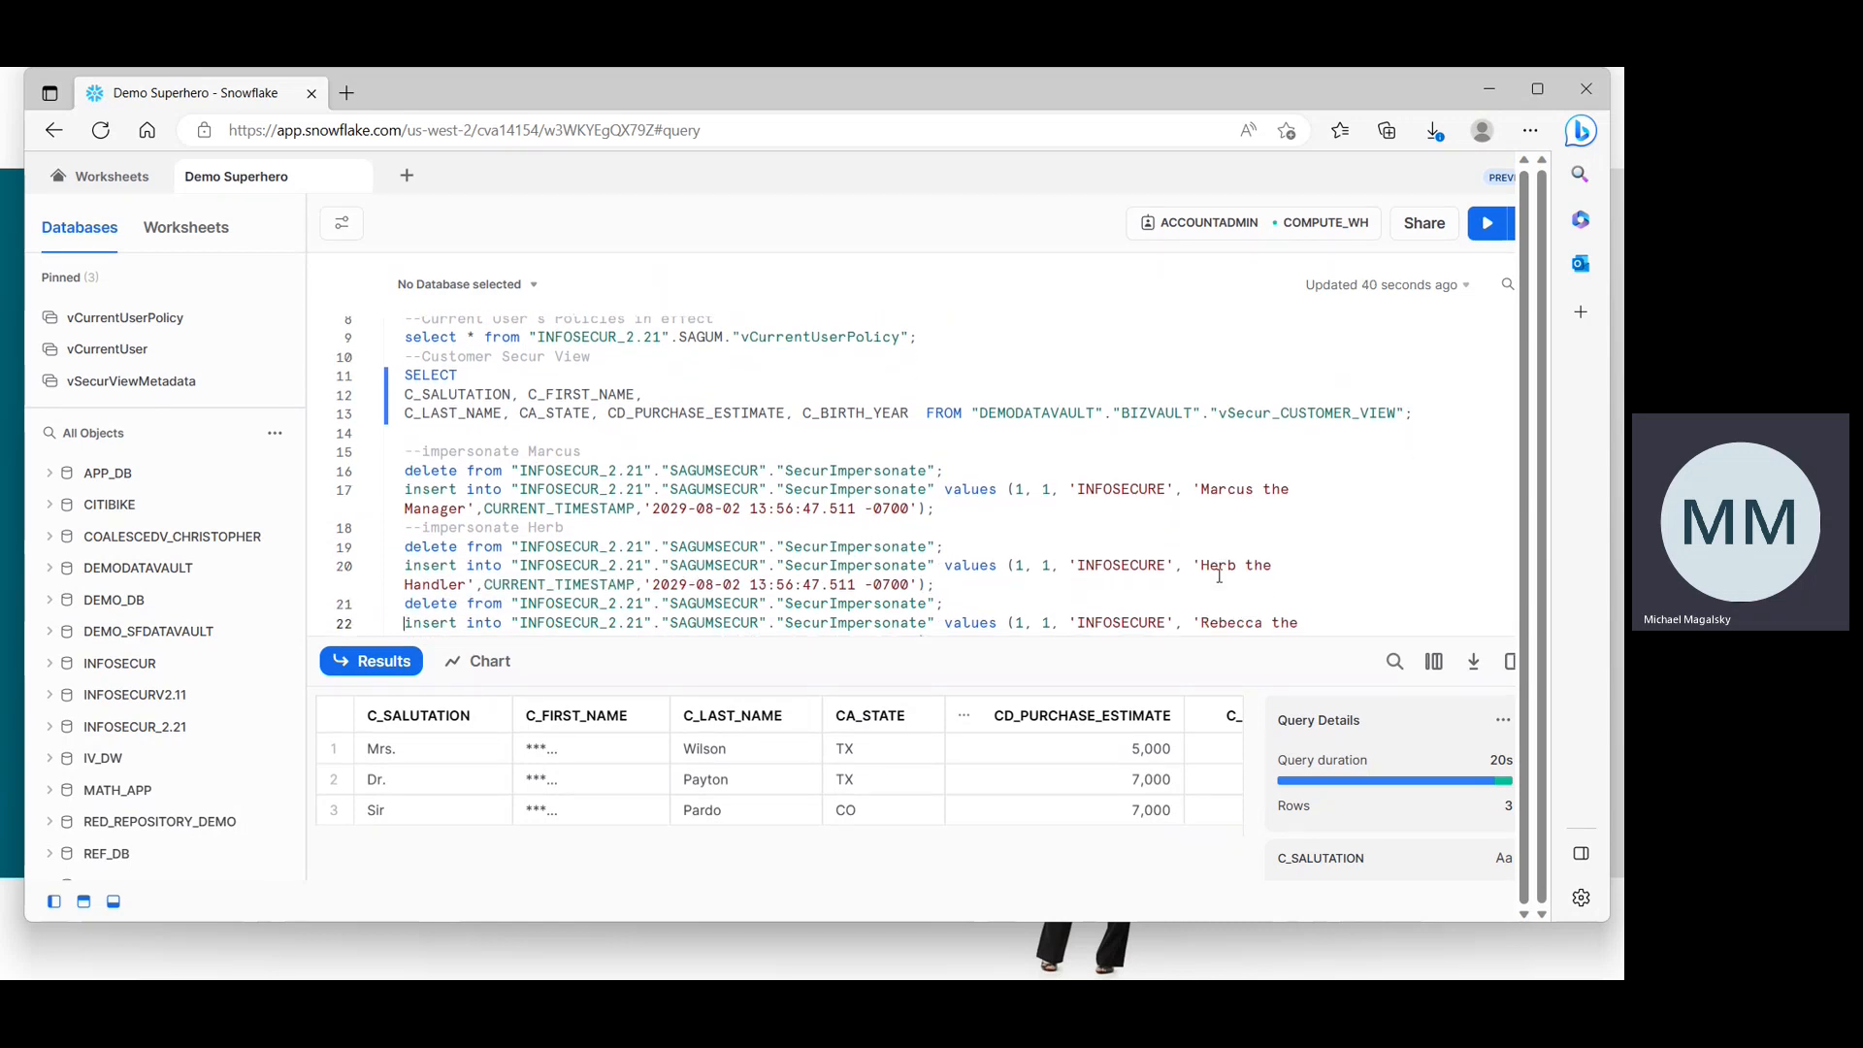
pyautogui.moveTo(942, 582); pyautogui.dragTo(392, 527)
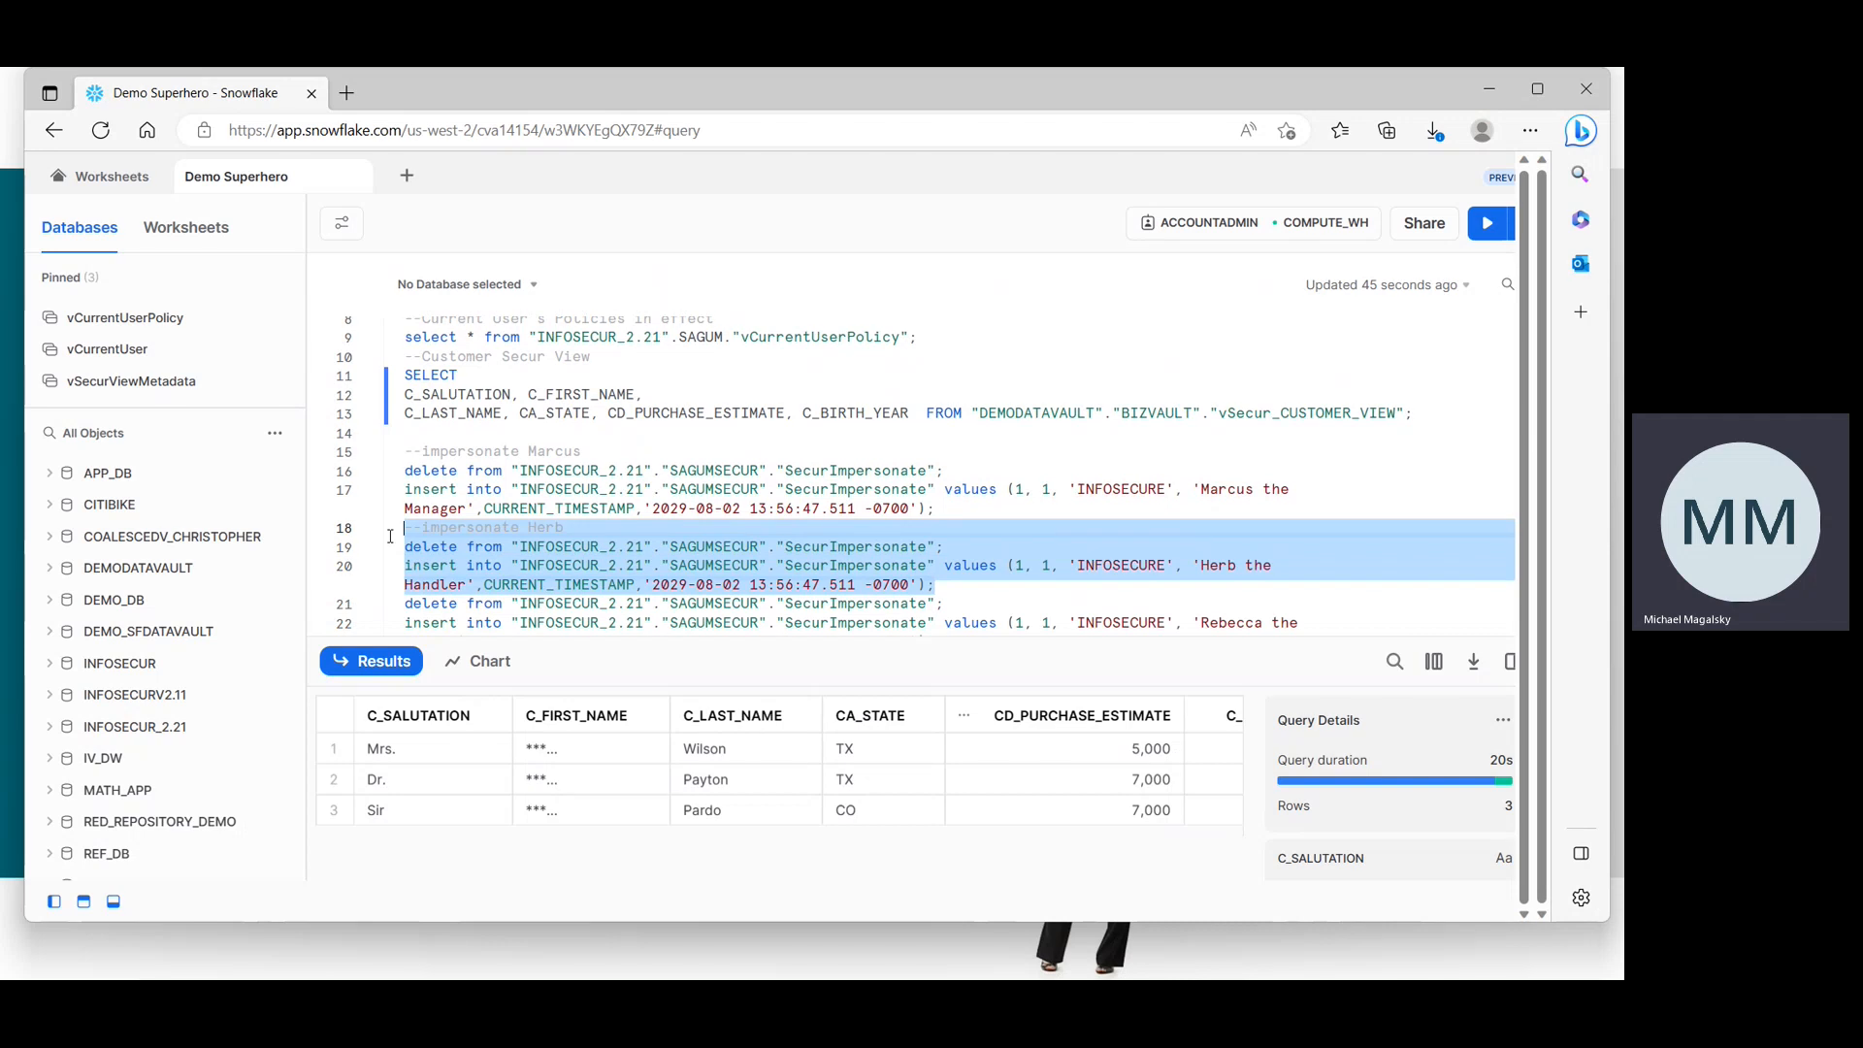
pyautogui.click(1488, 226)
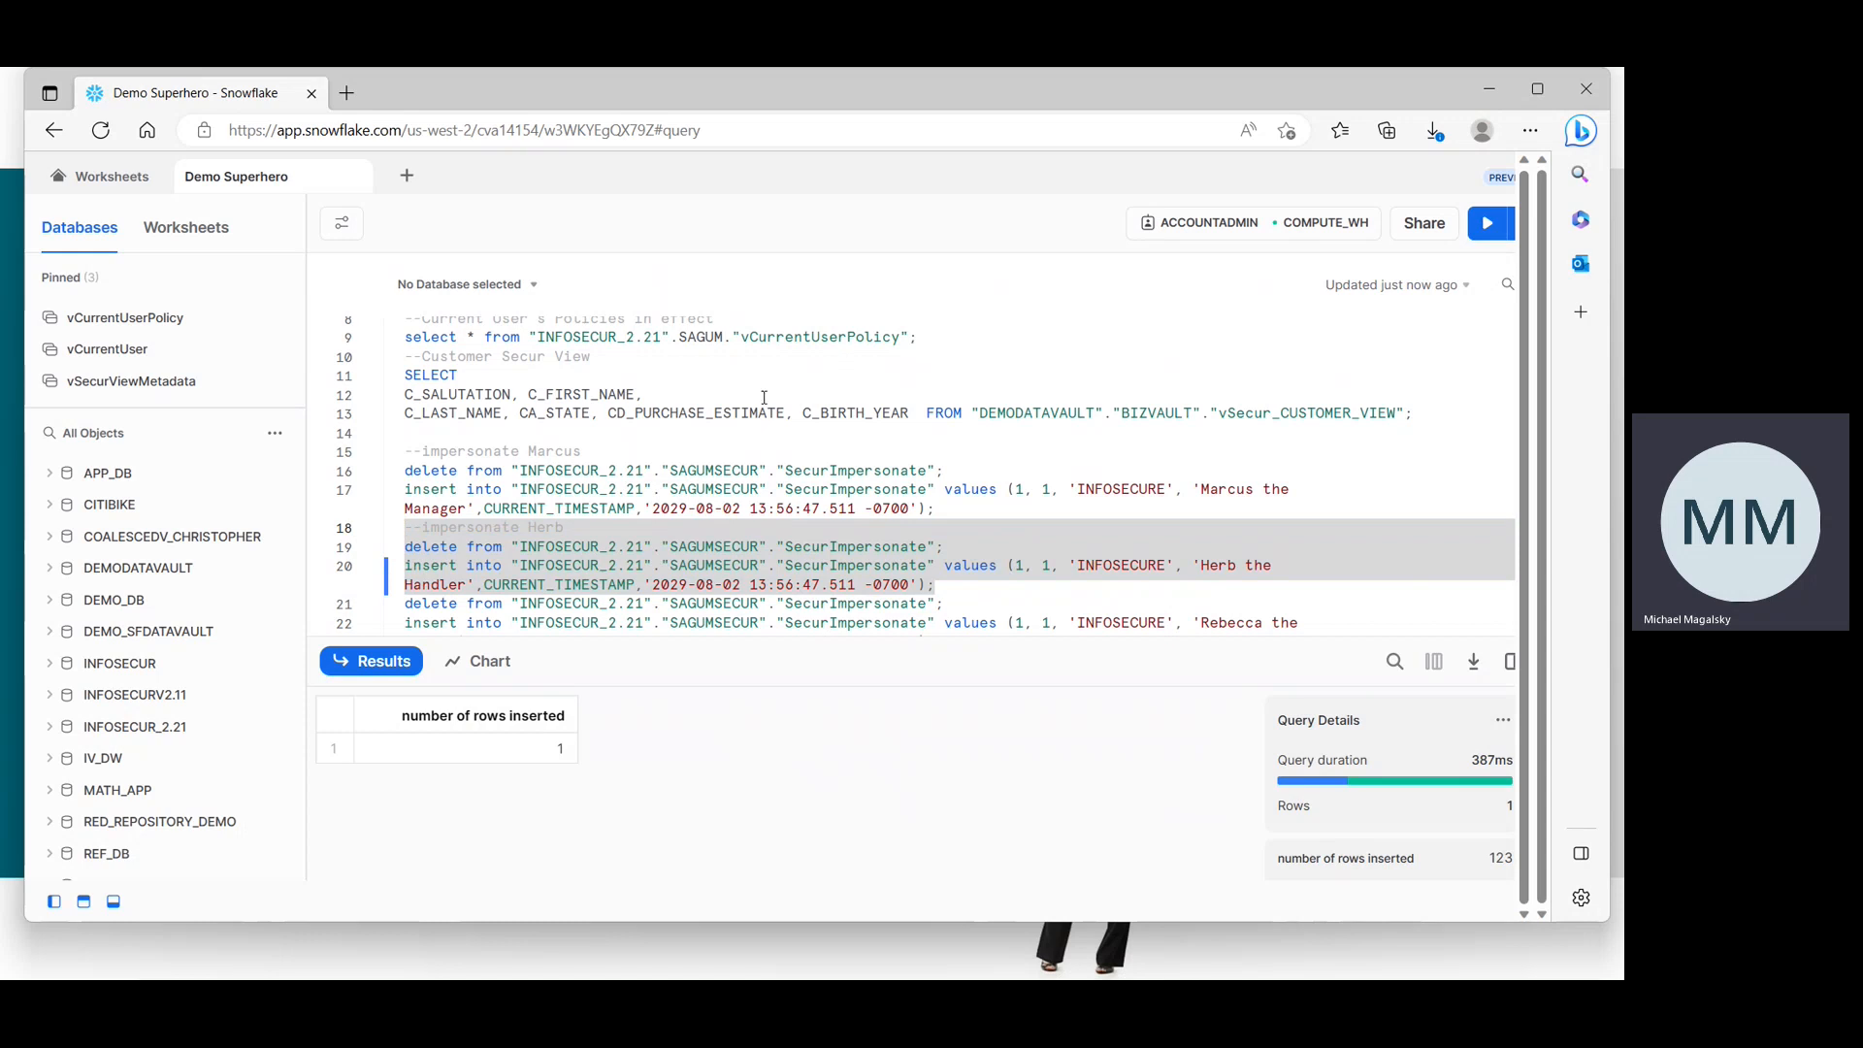
# Rerun the customer Secur view query and scroll its result columns.
pyautogui.click(737, 413)
pyautogui.click(1488, 224)
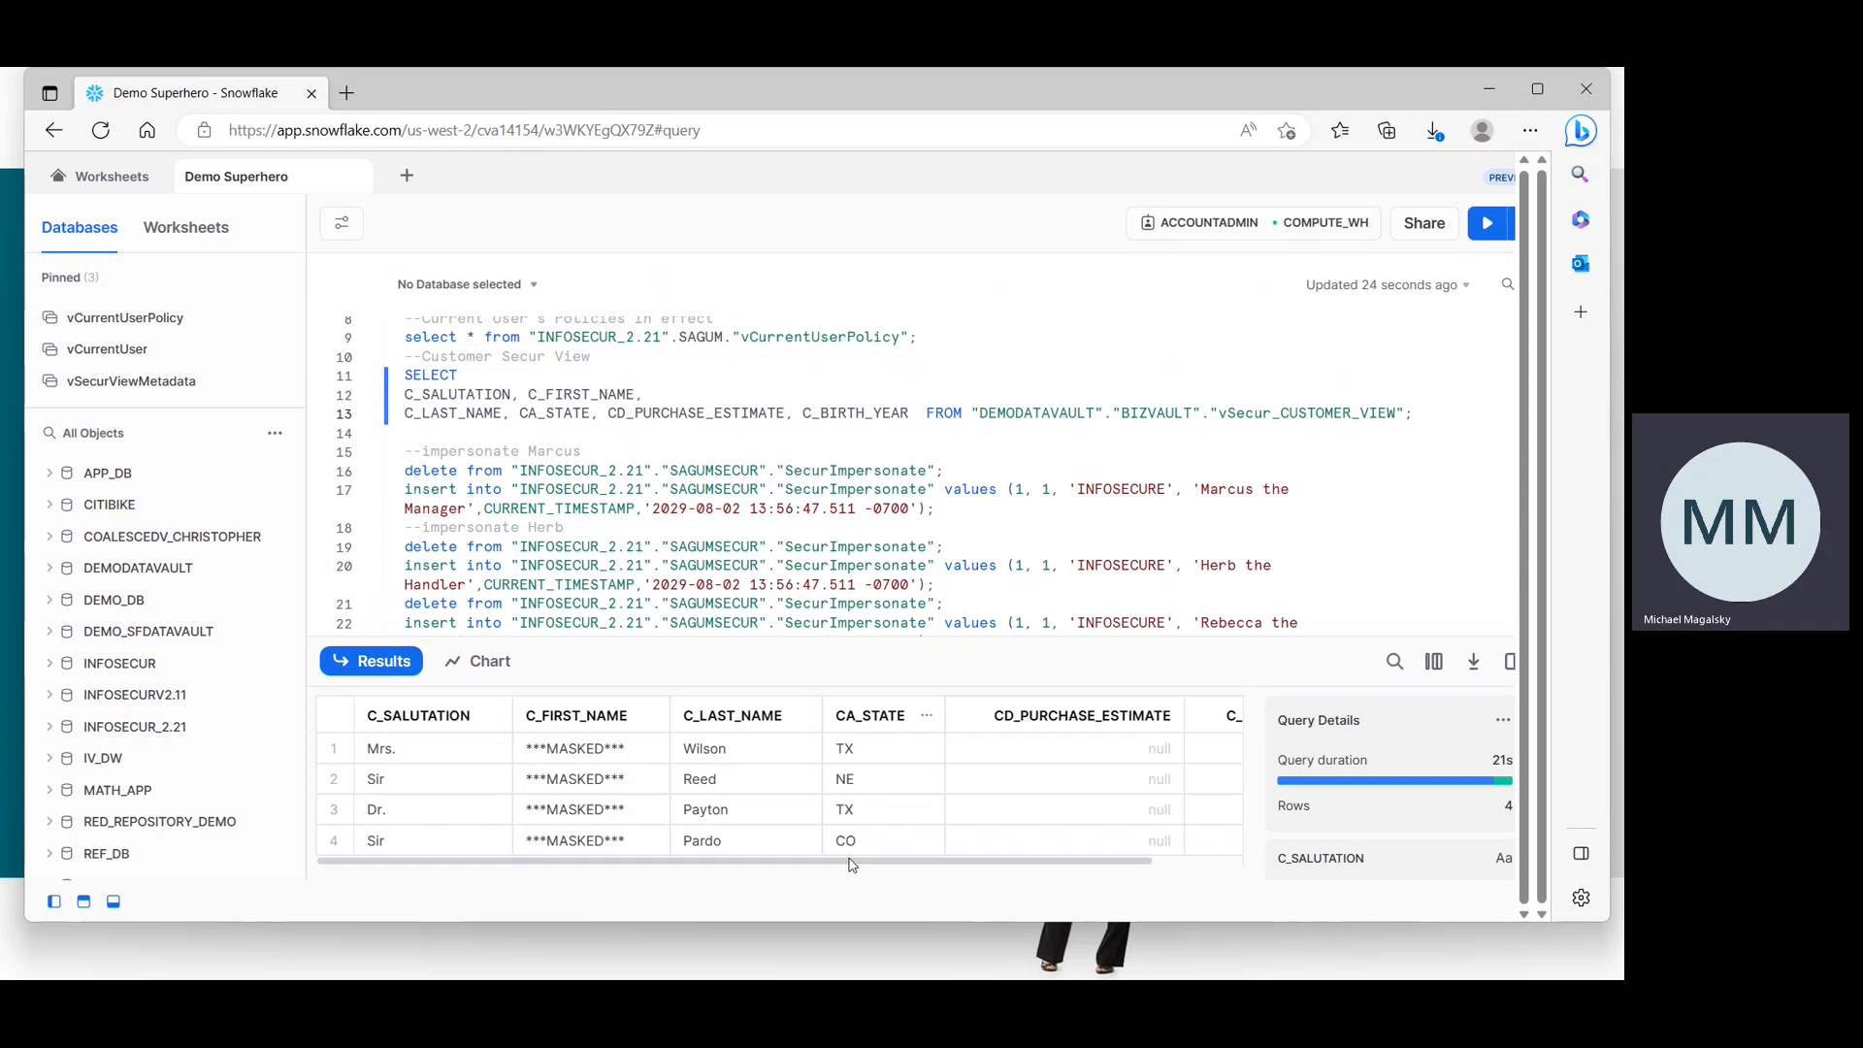
pyautogui.moveTo(849, 862); pyautogui.dragTo(803, 854)
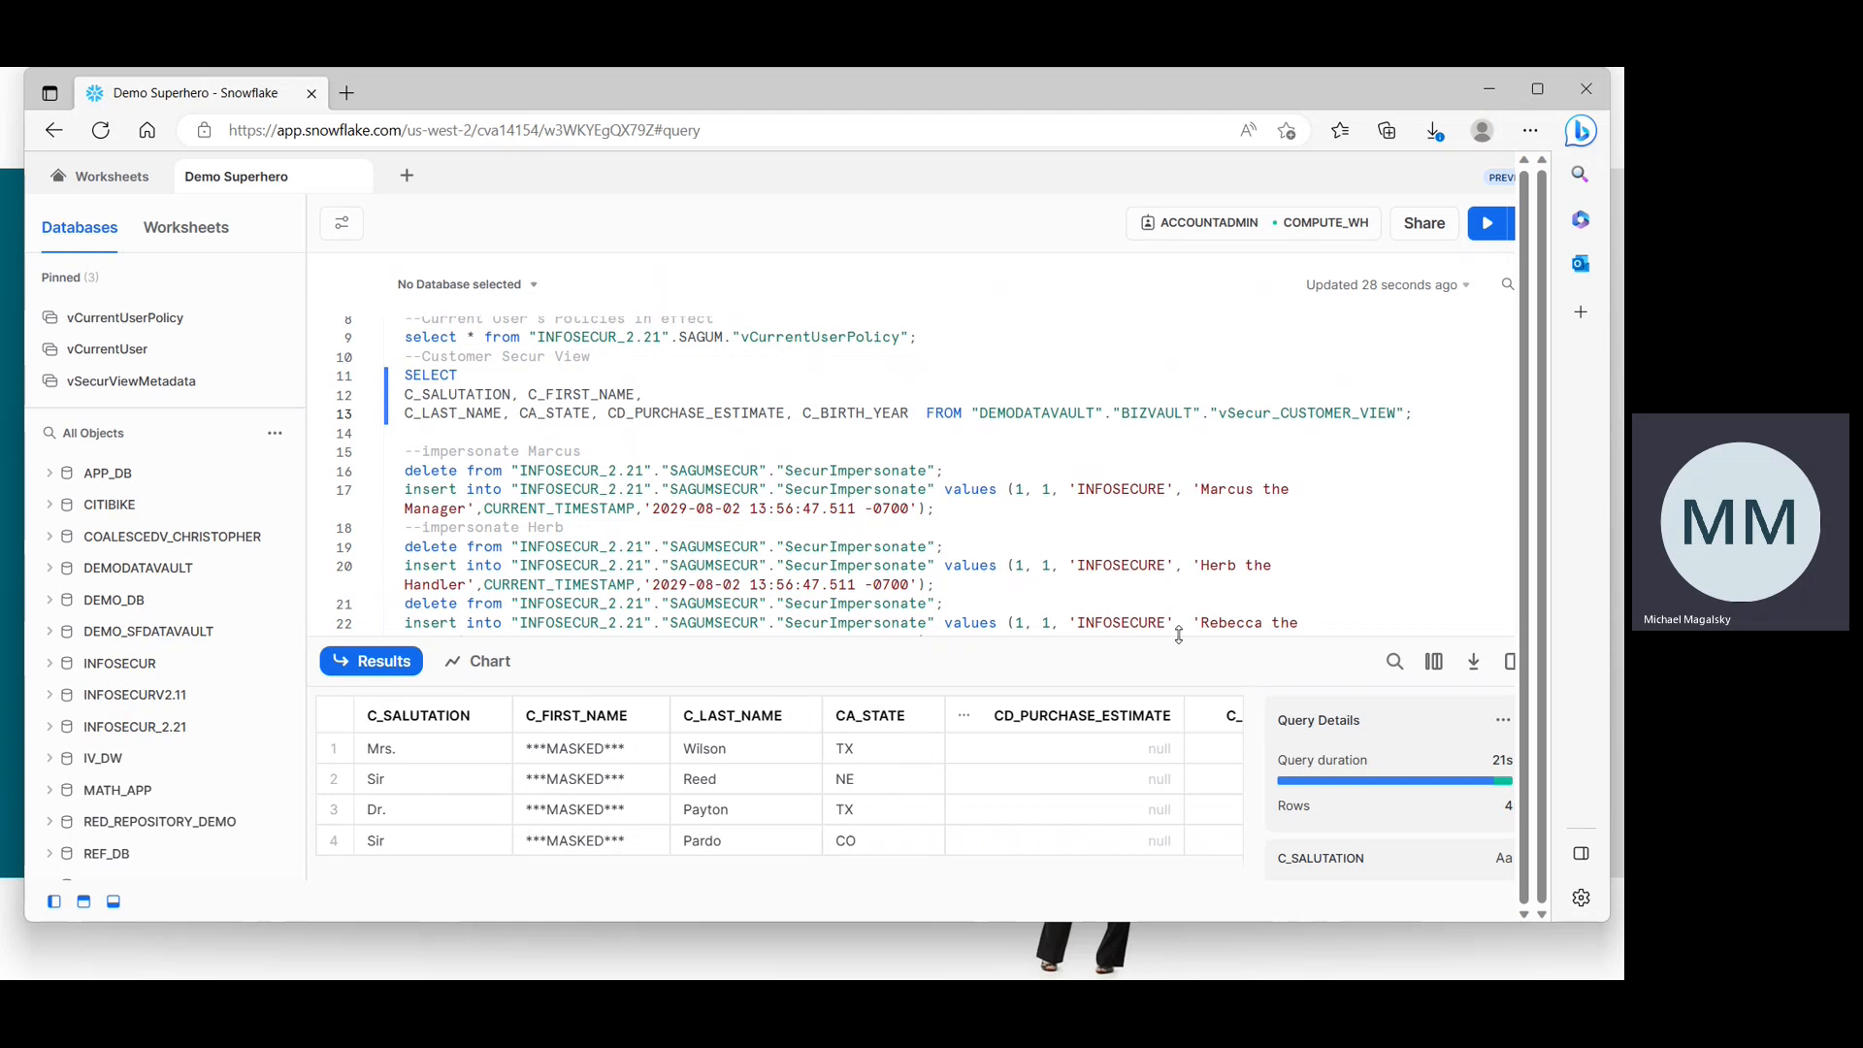
# Select and run the delete and insert statements that impersonate the recruit user.
pyautogui.moveTo(954, 589); pyautogui.dragTo(1309, 623)
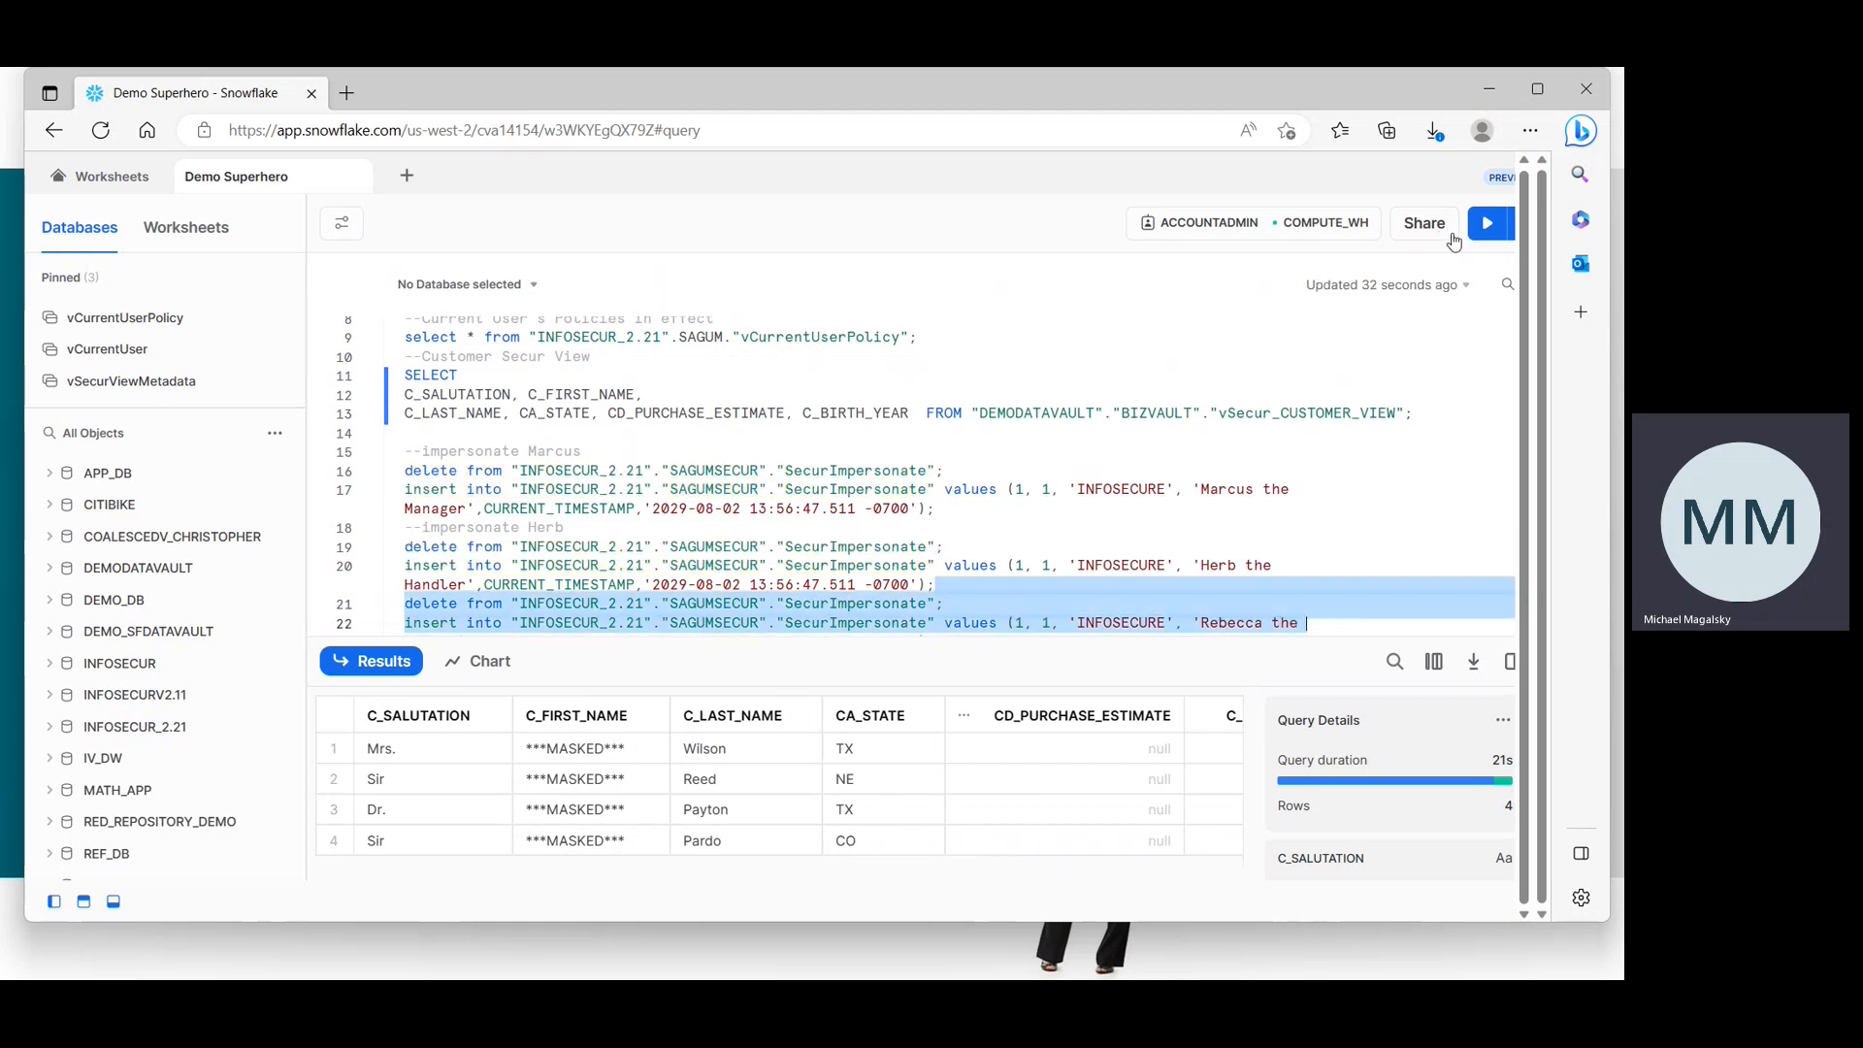
pyautogui.hotkey('shift', 'Down')
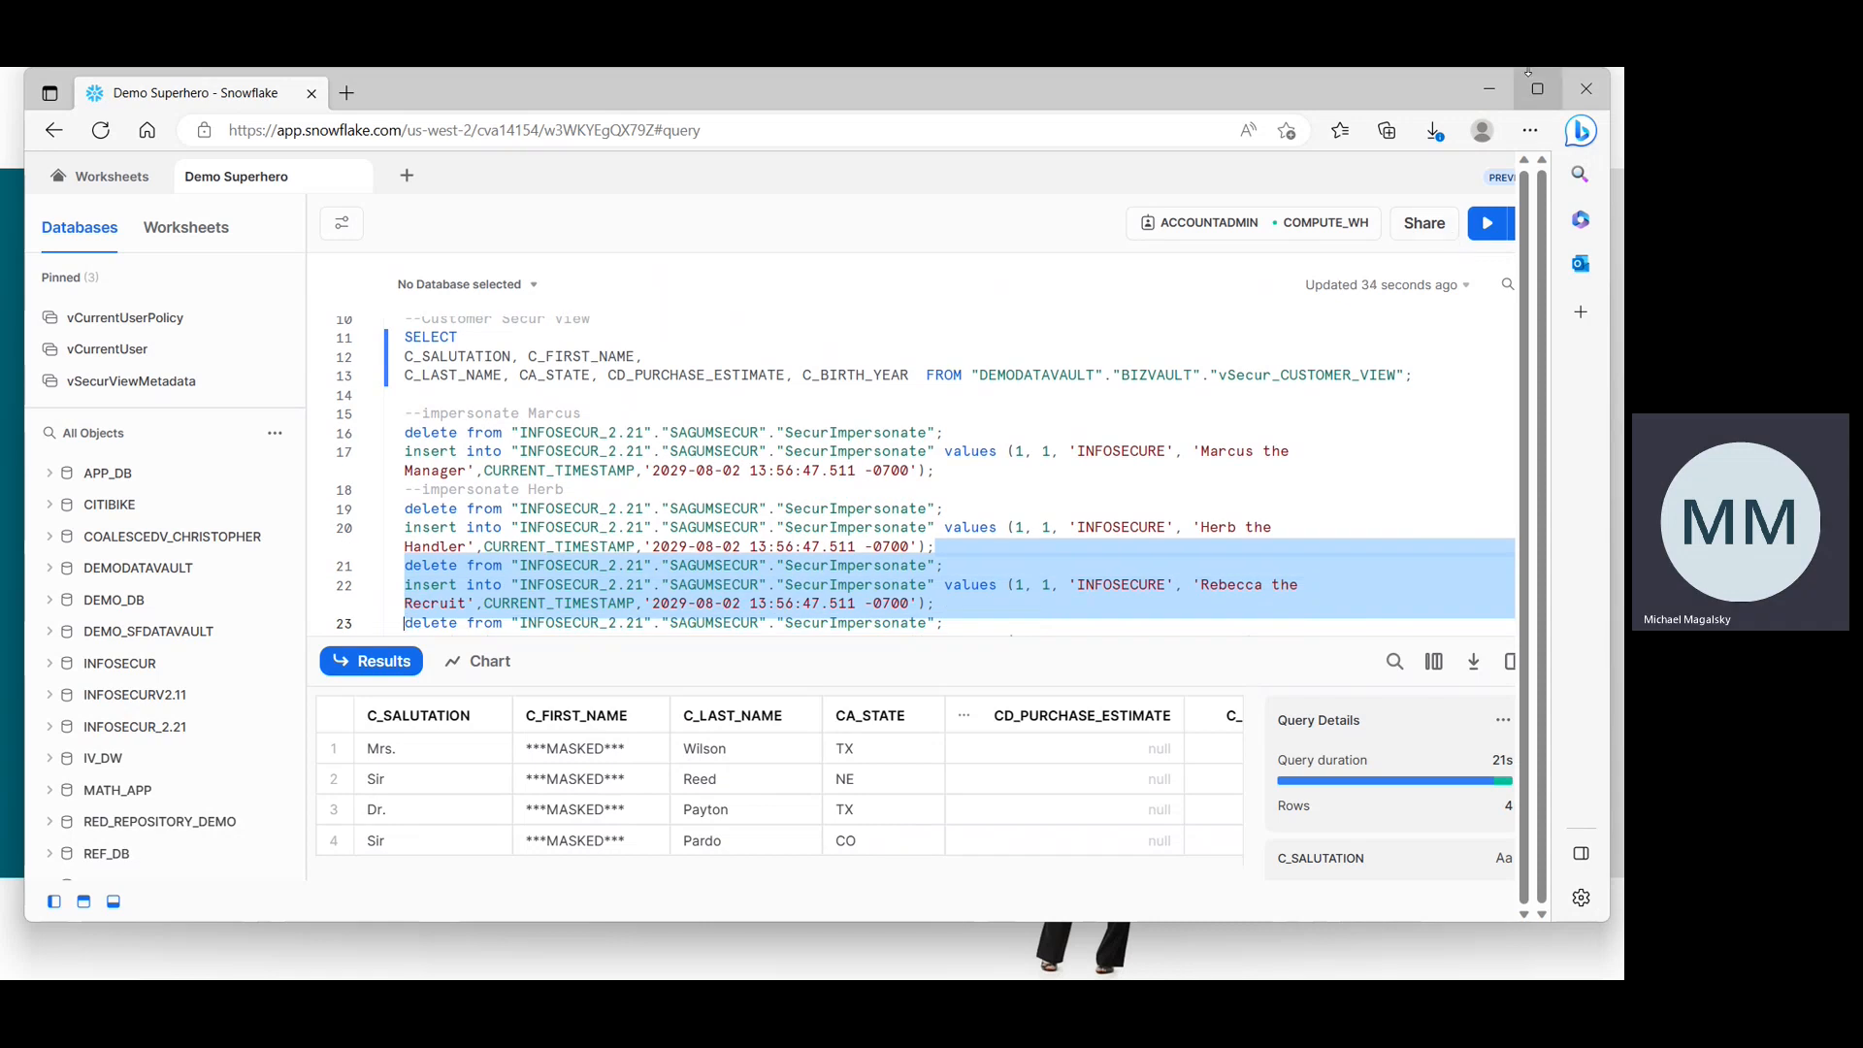
pyautogui.click(1488, 223)
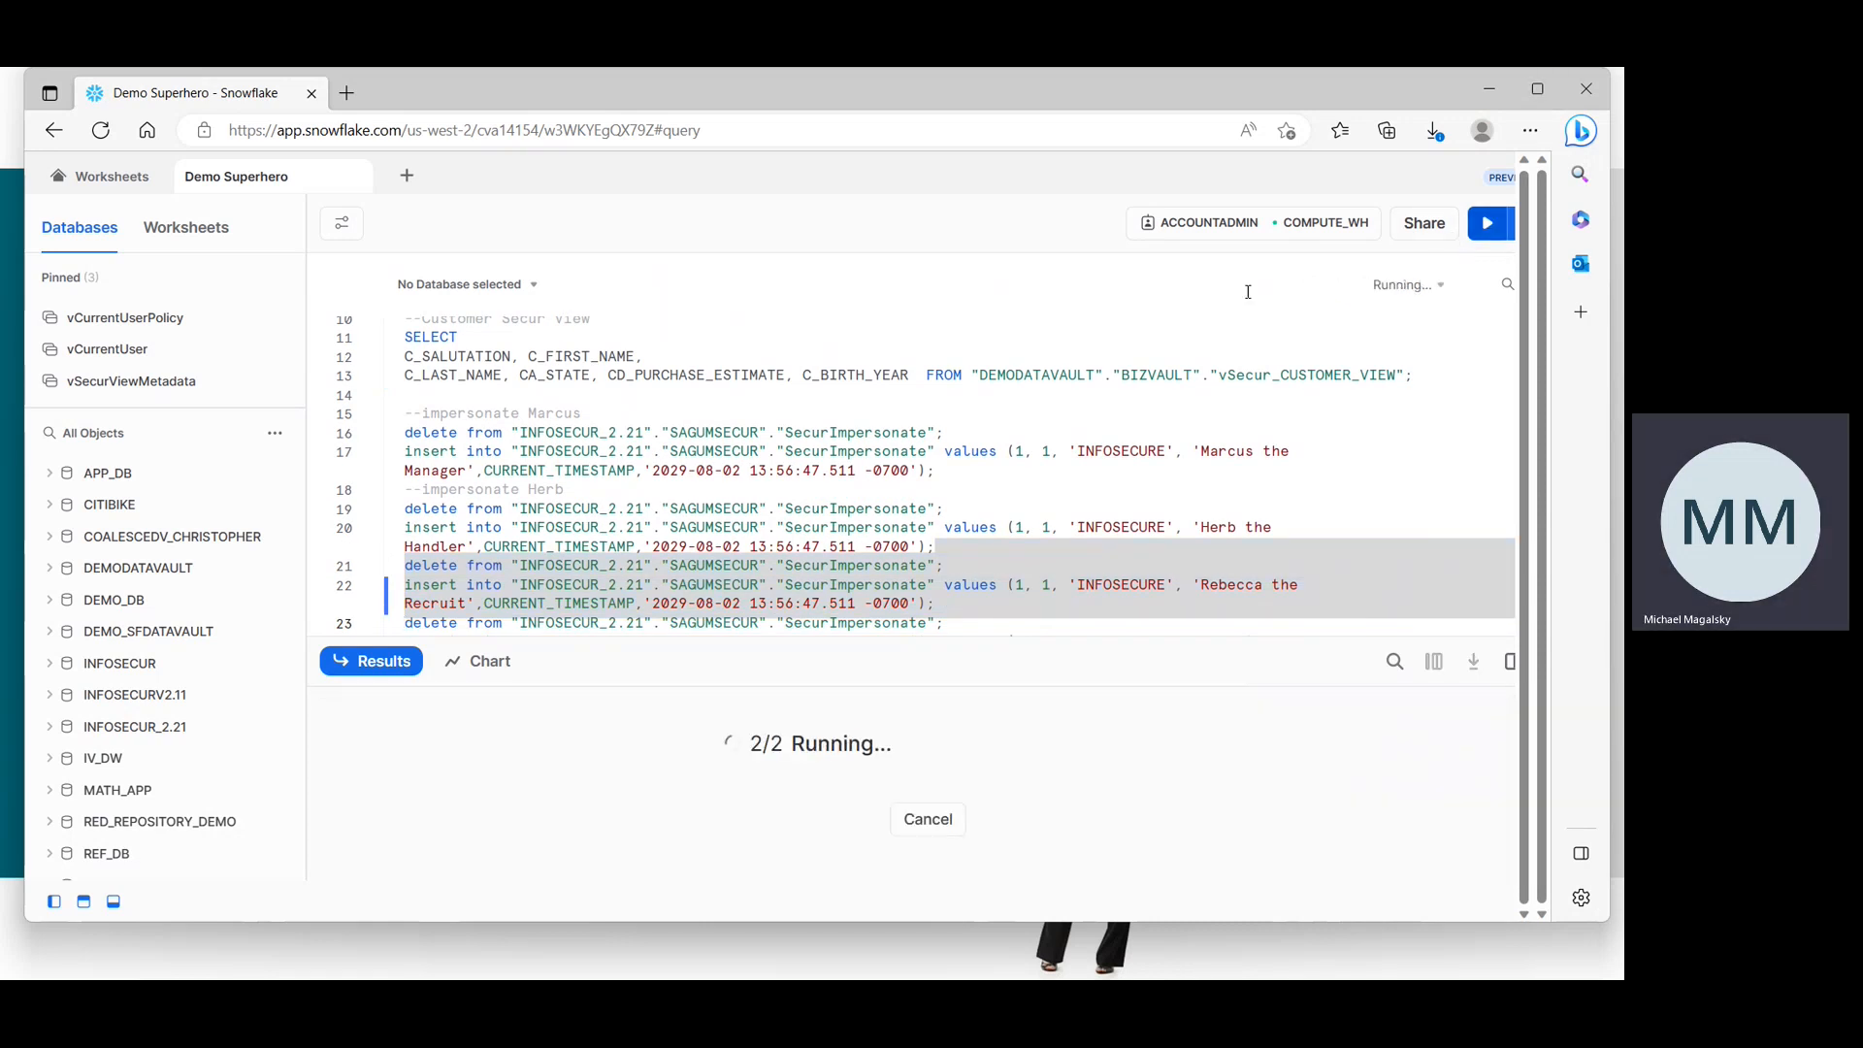
# Rerun the customer Secur view query as the impersonated recruit user.
pyautogui.click(1017, 376)
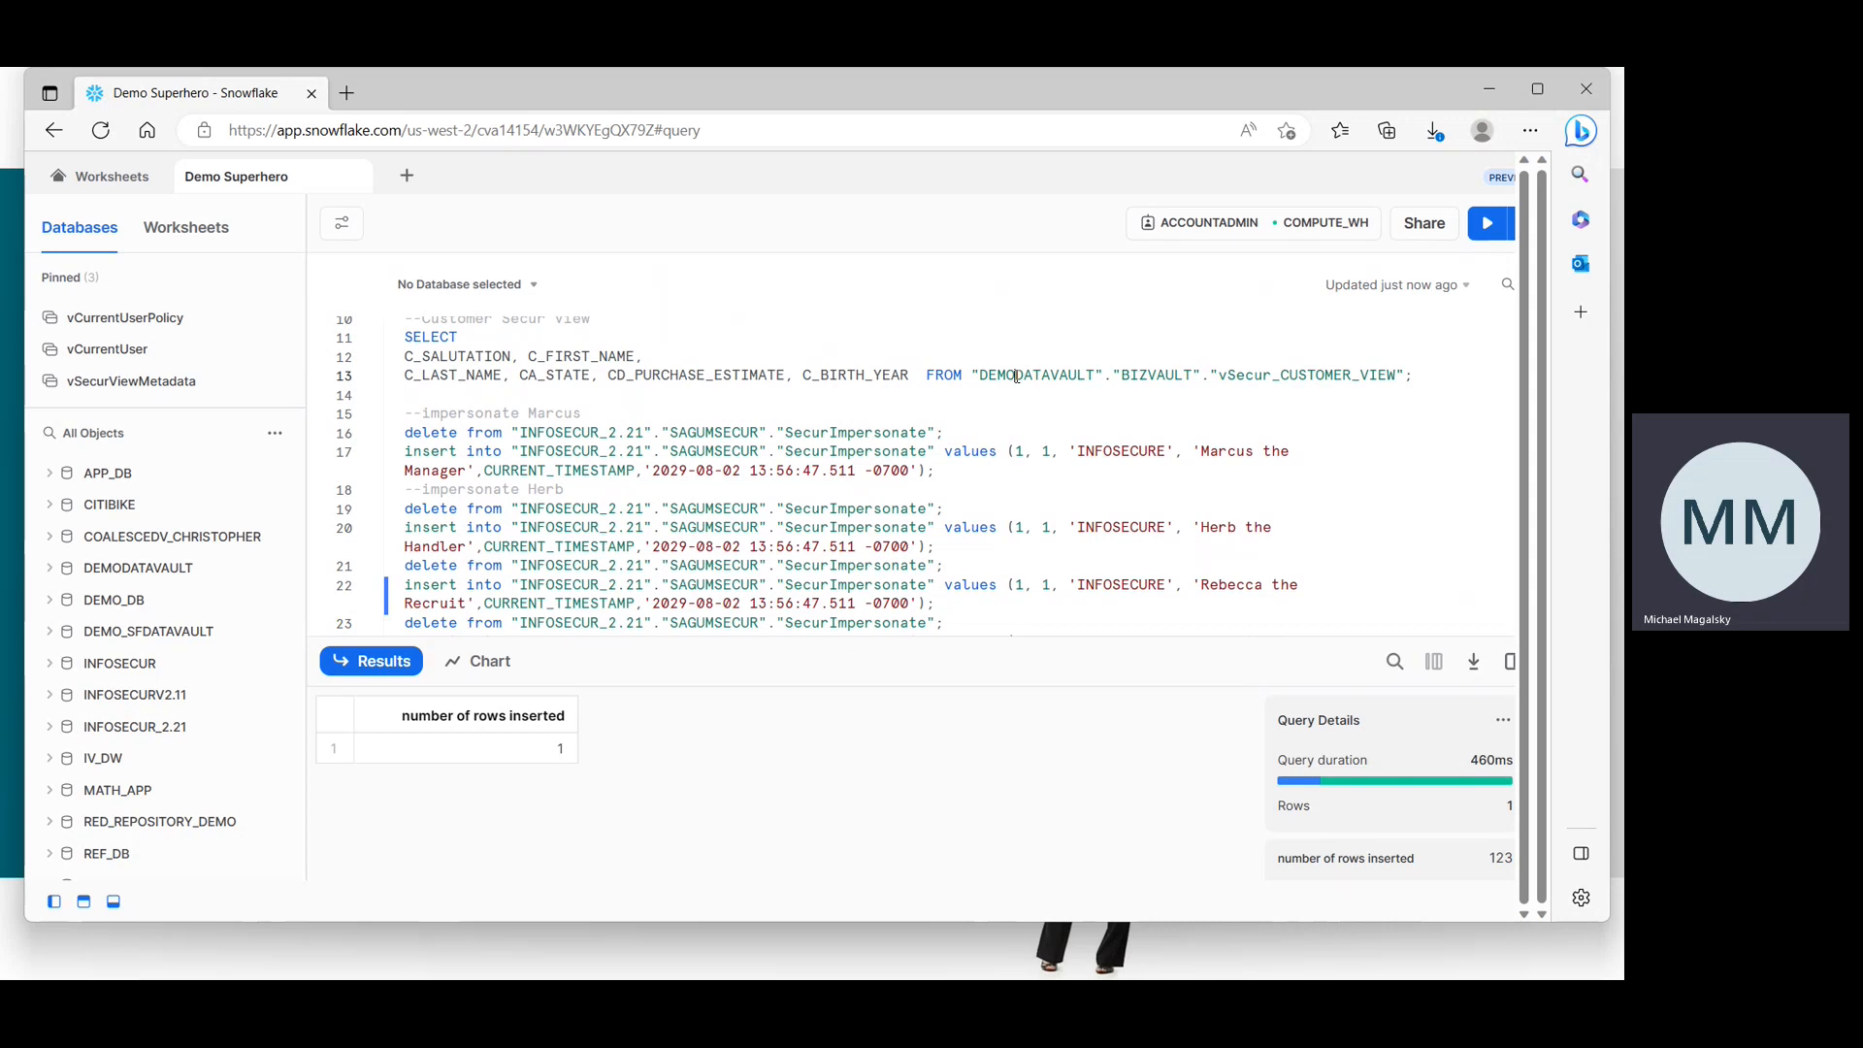
pyautogui.click(1485, 229)
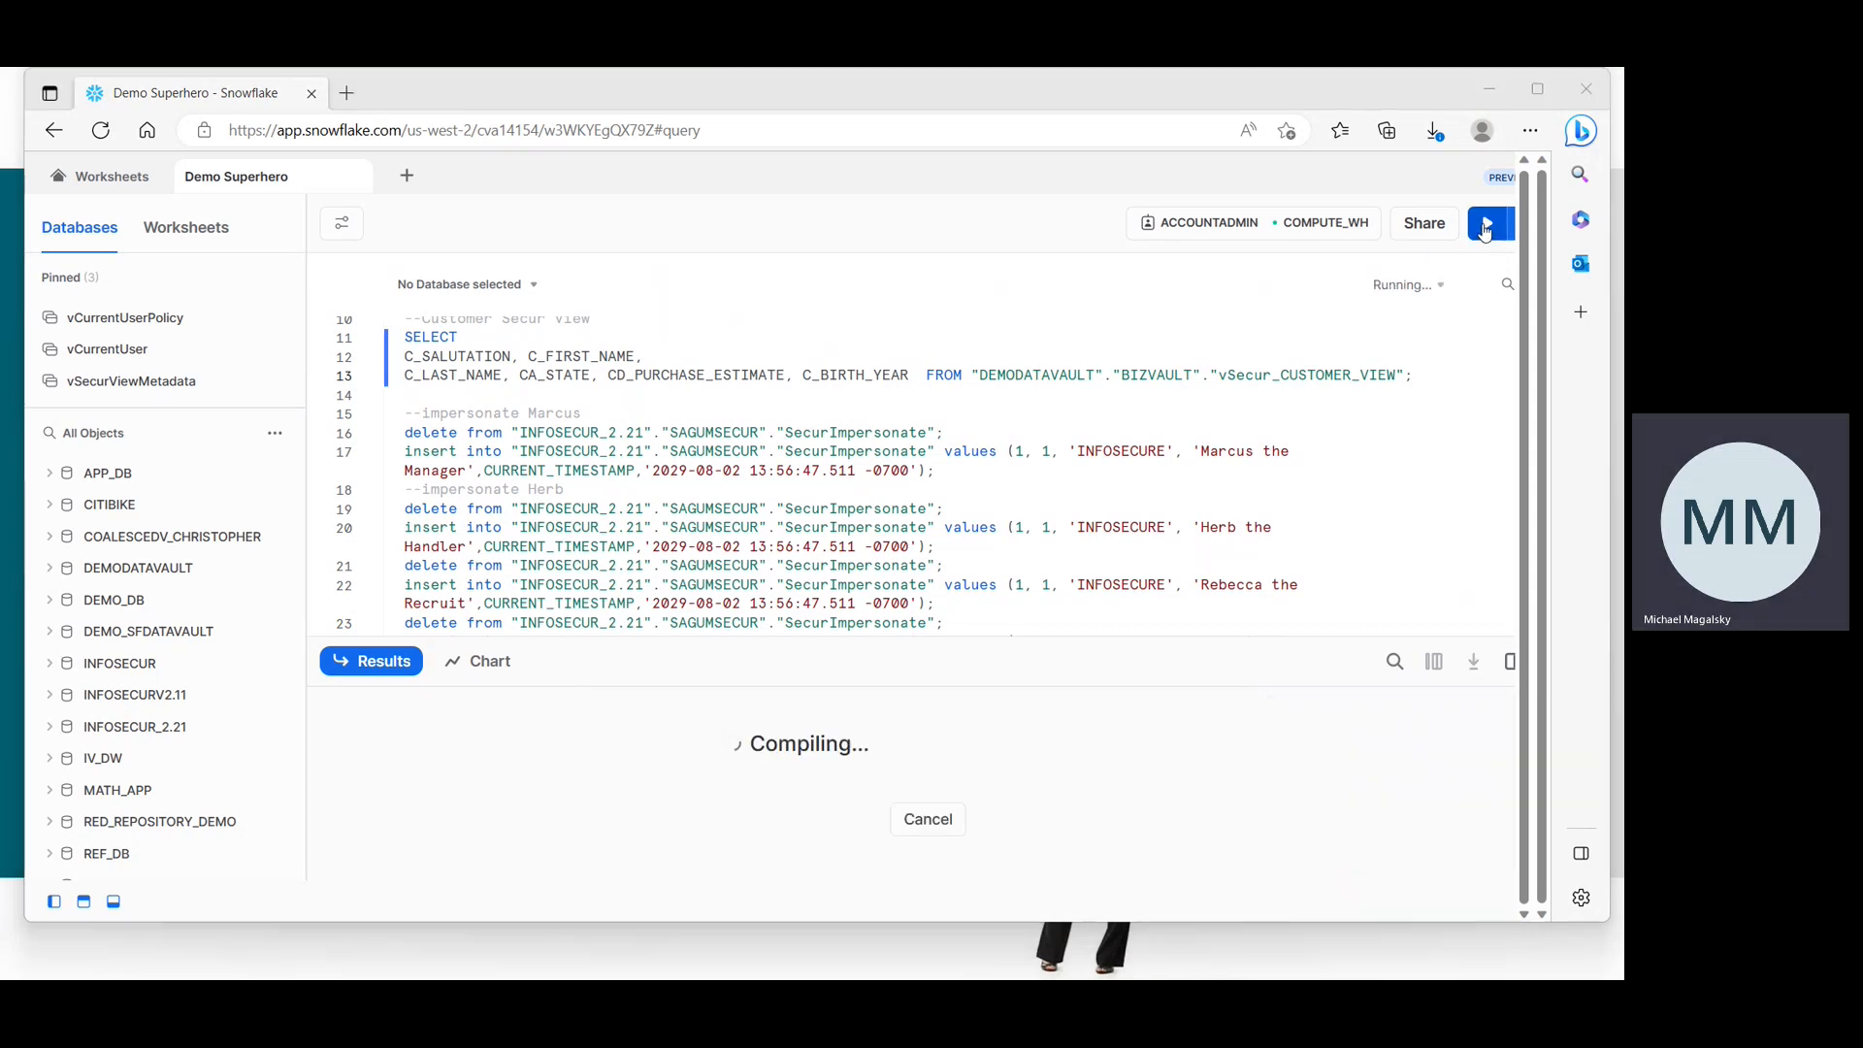
# Switch to infoSecur and open the recruit user's roles and classes.
pyautogui.hotkey('alt', 'Tab')
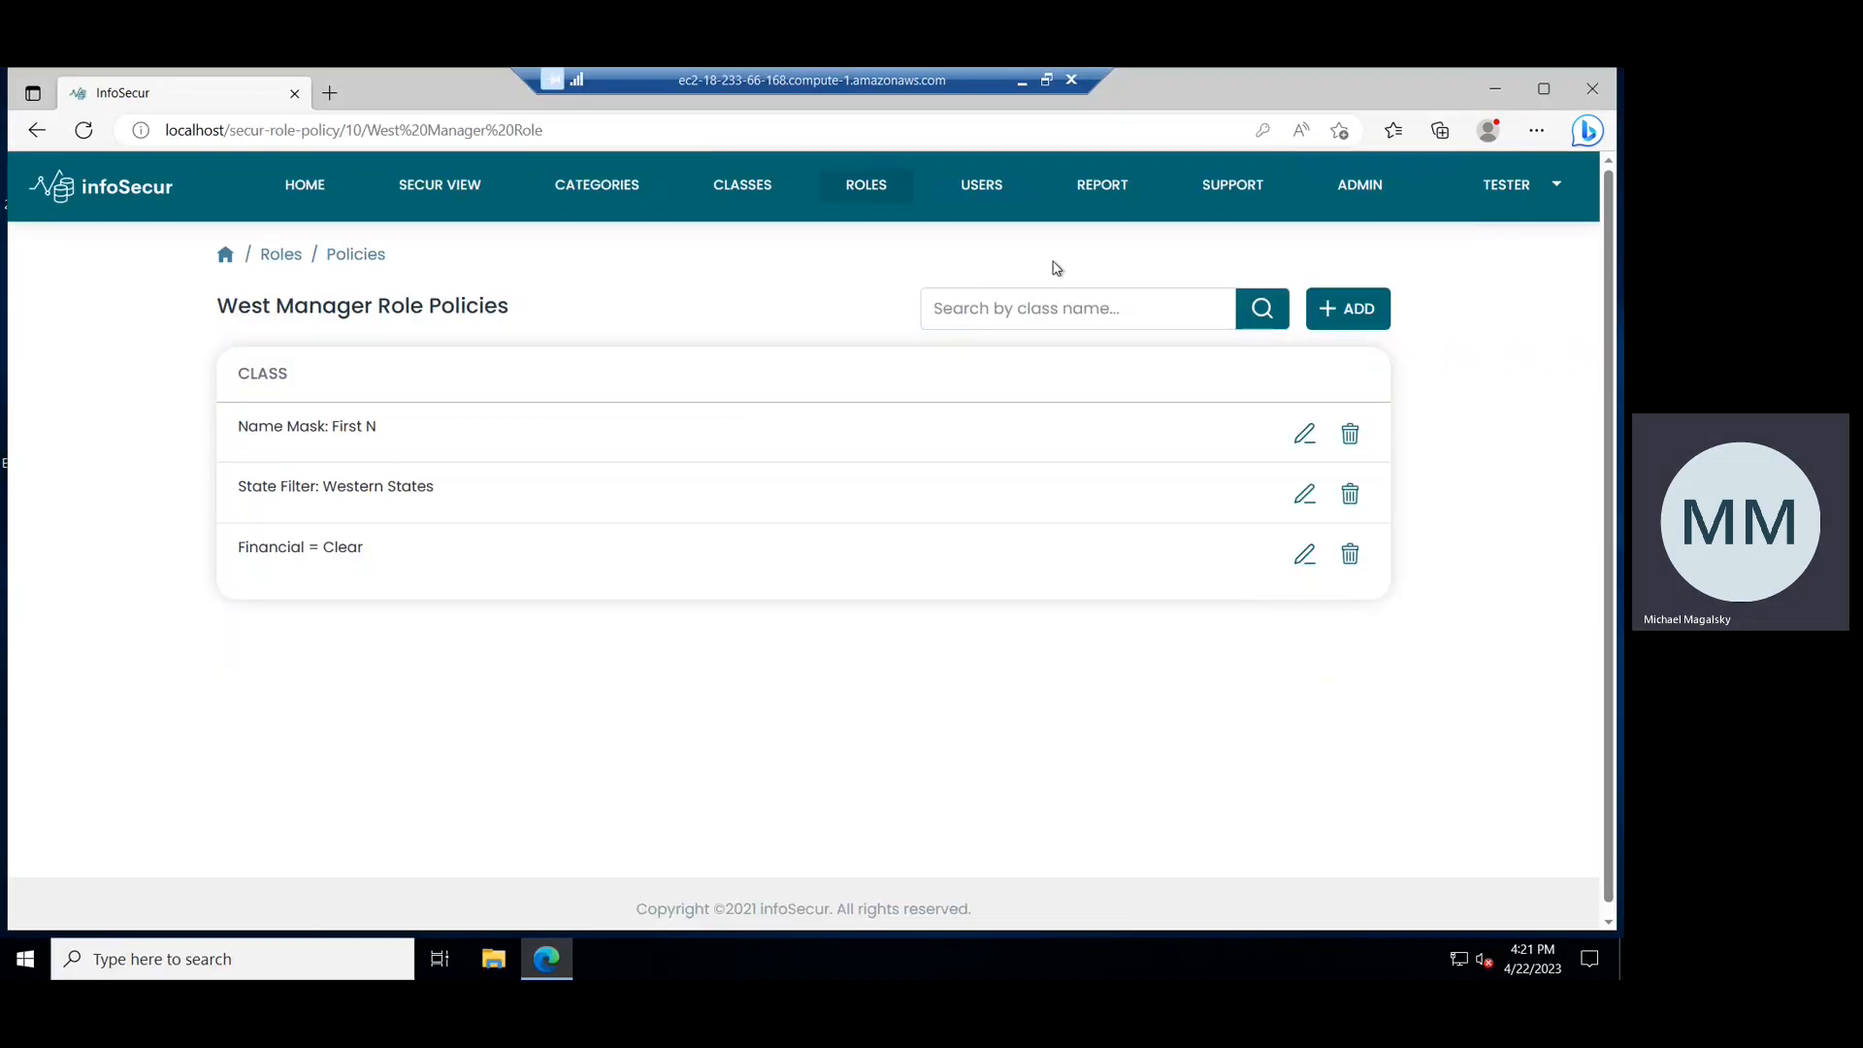
pyautogui.click(982, 186)
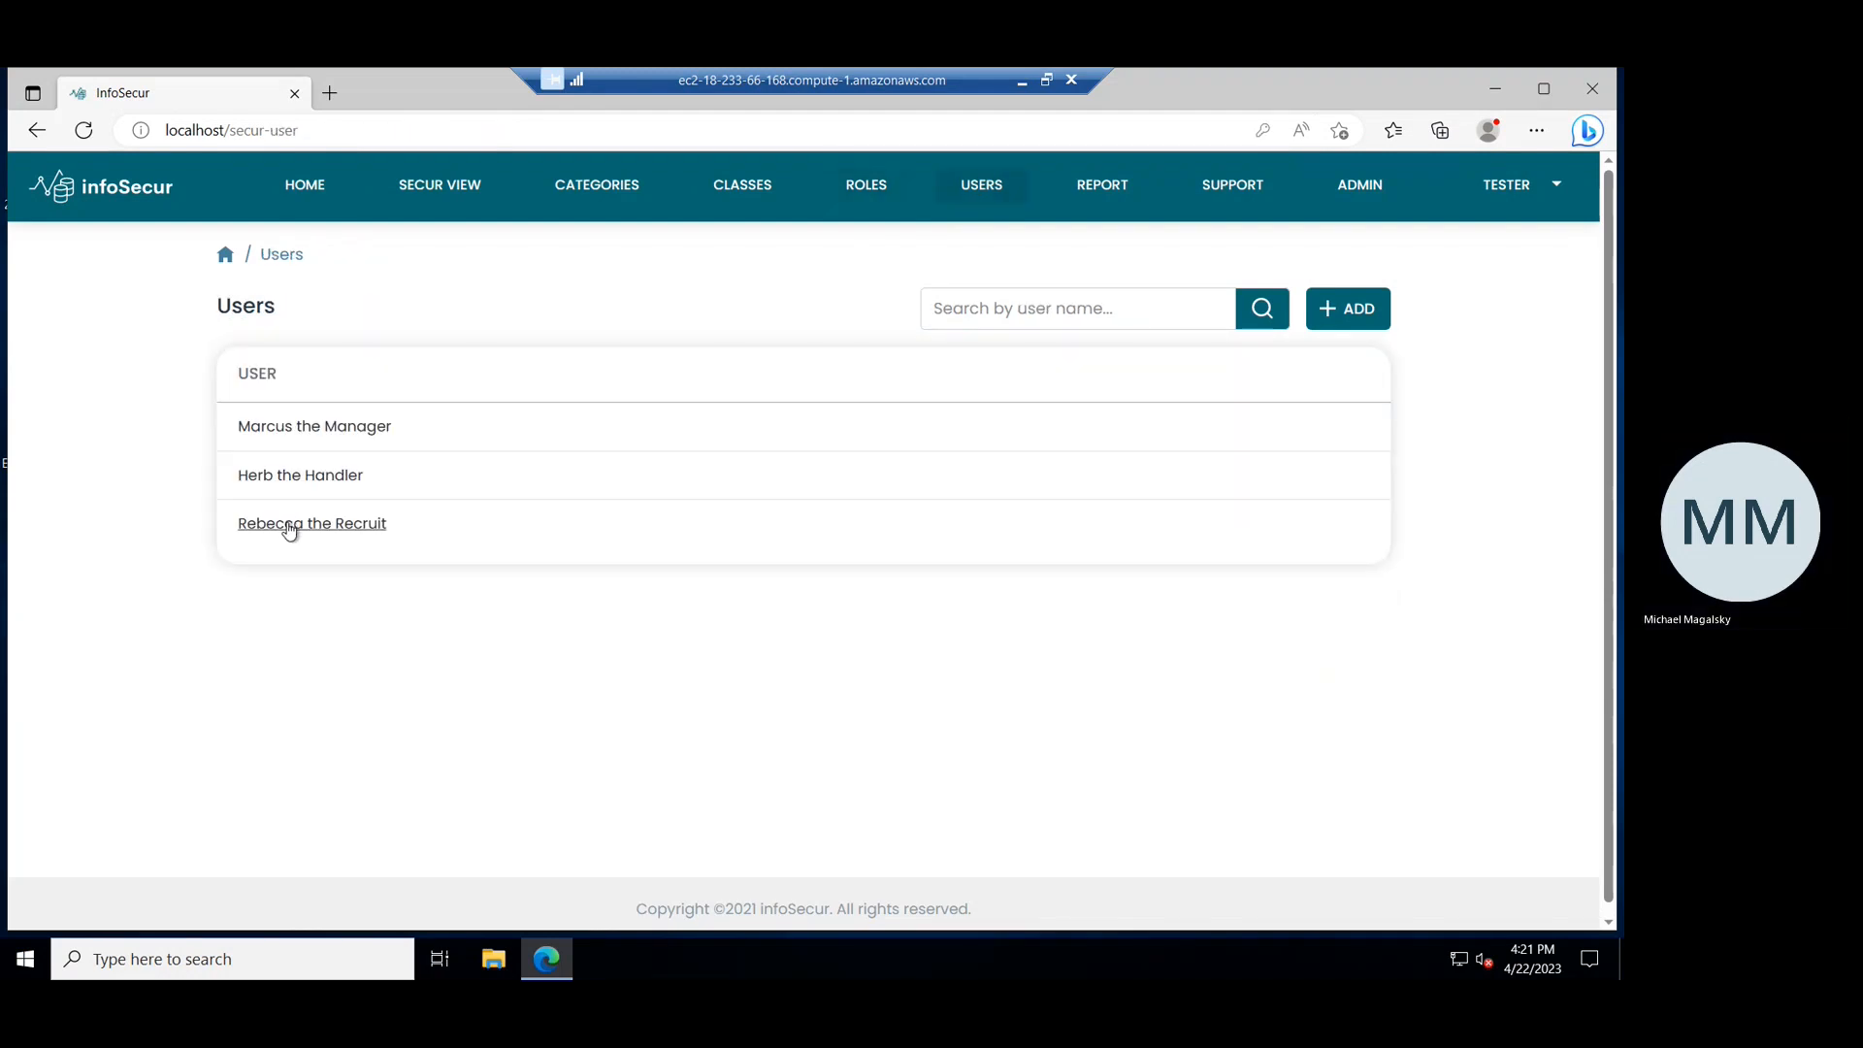
pyautogui.click(289, 525)
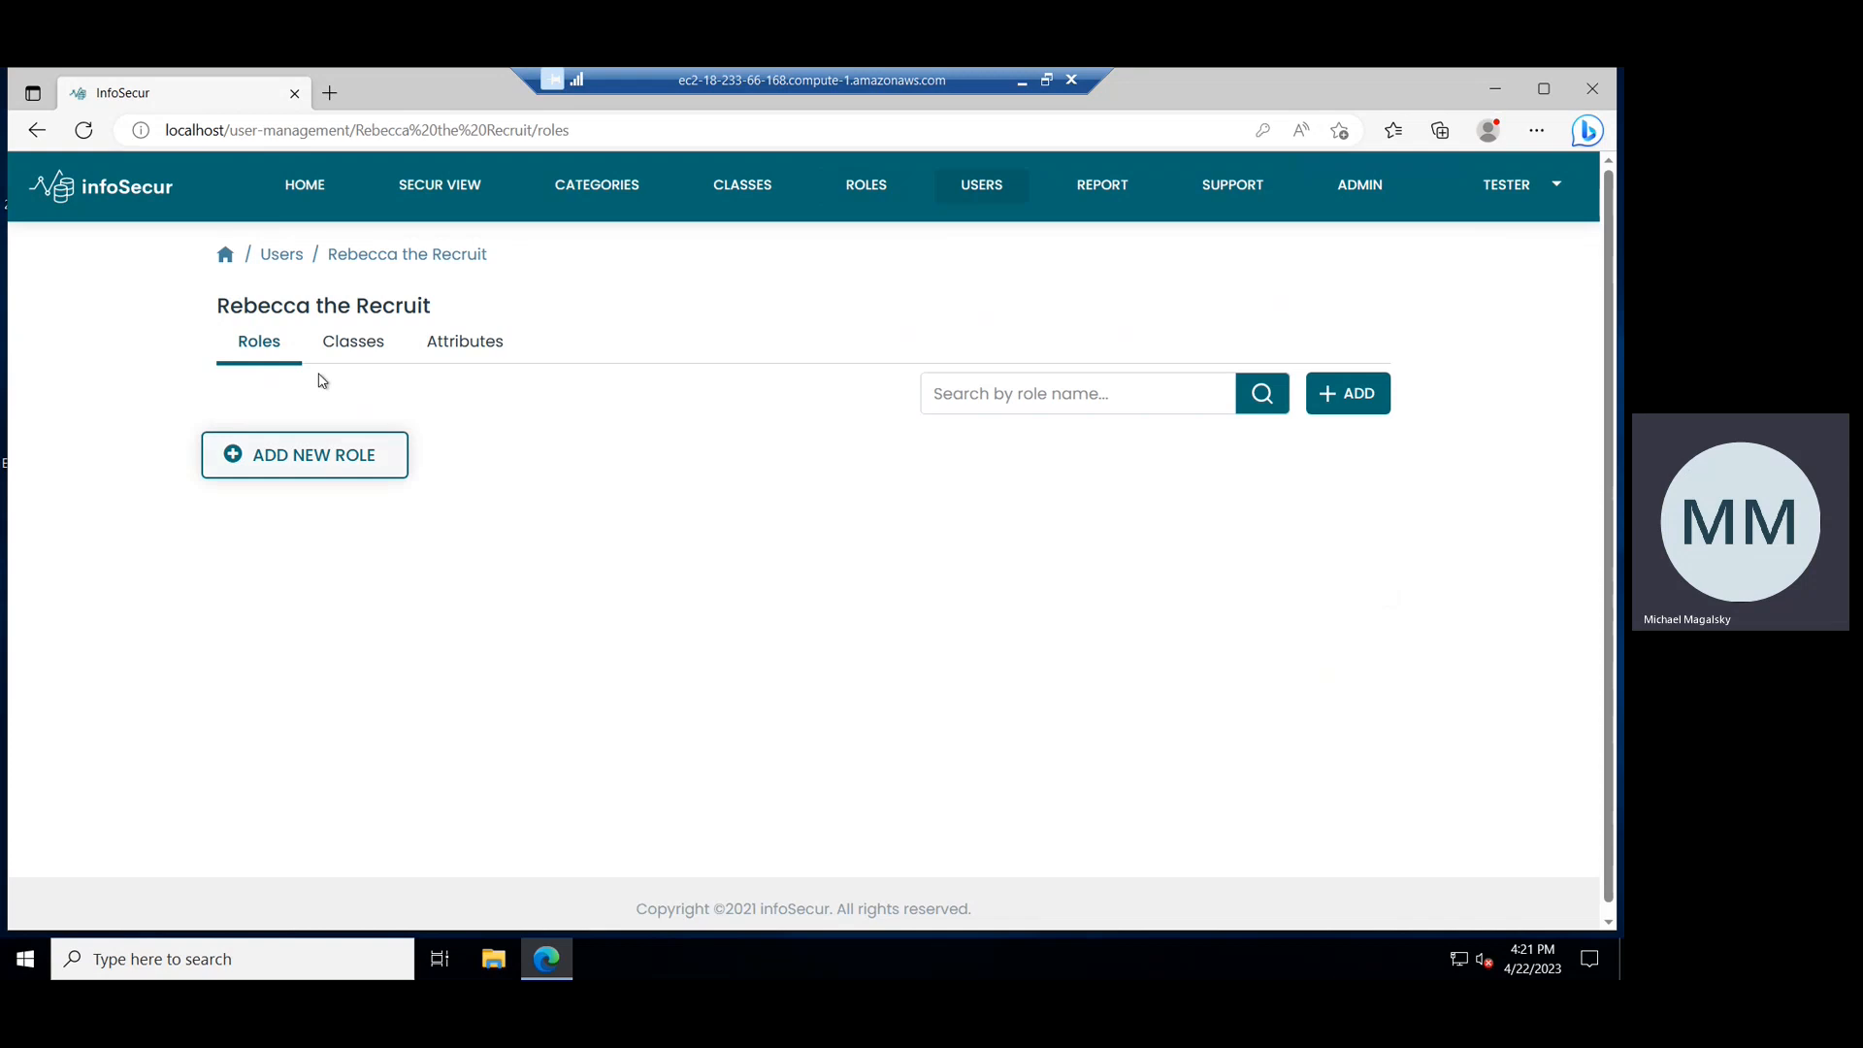
pyautogui.click(347, 349)
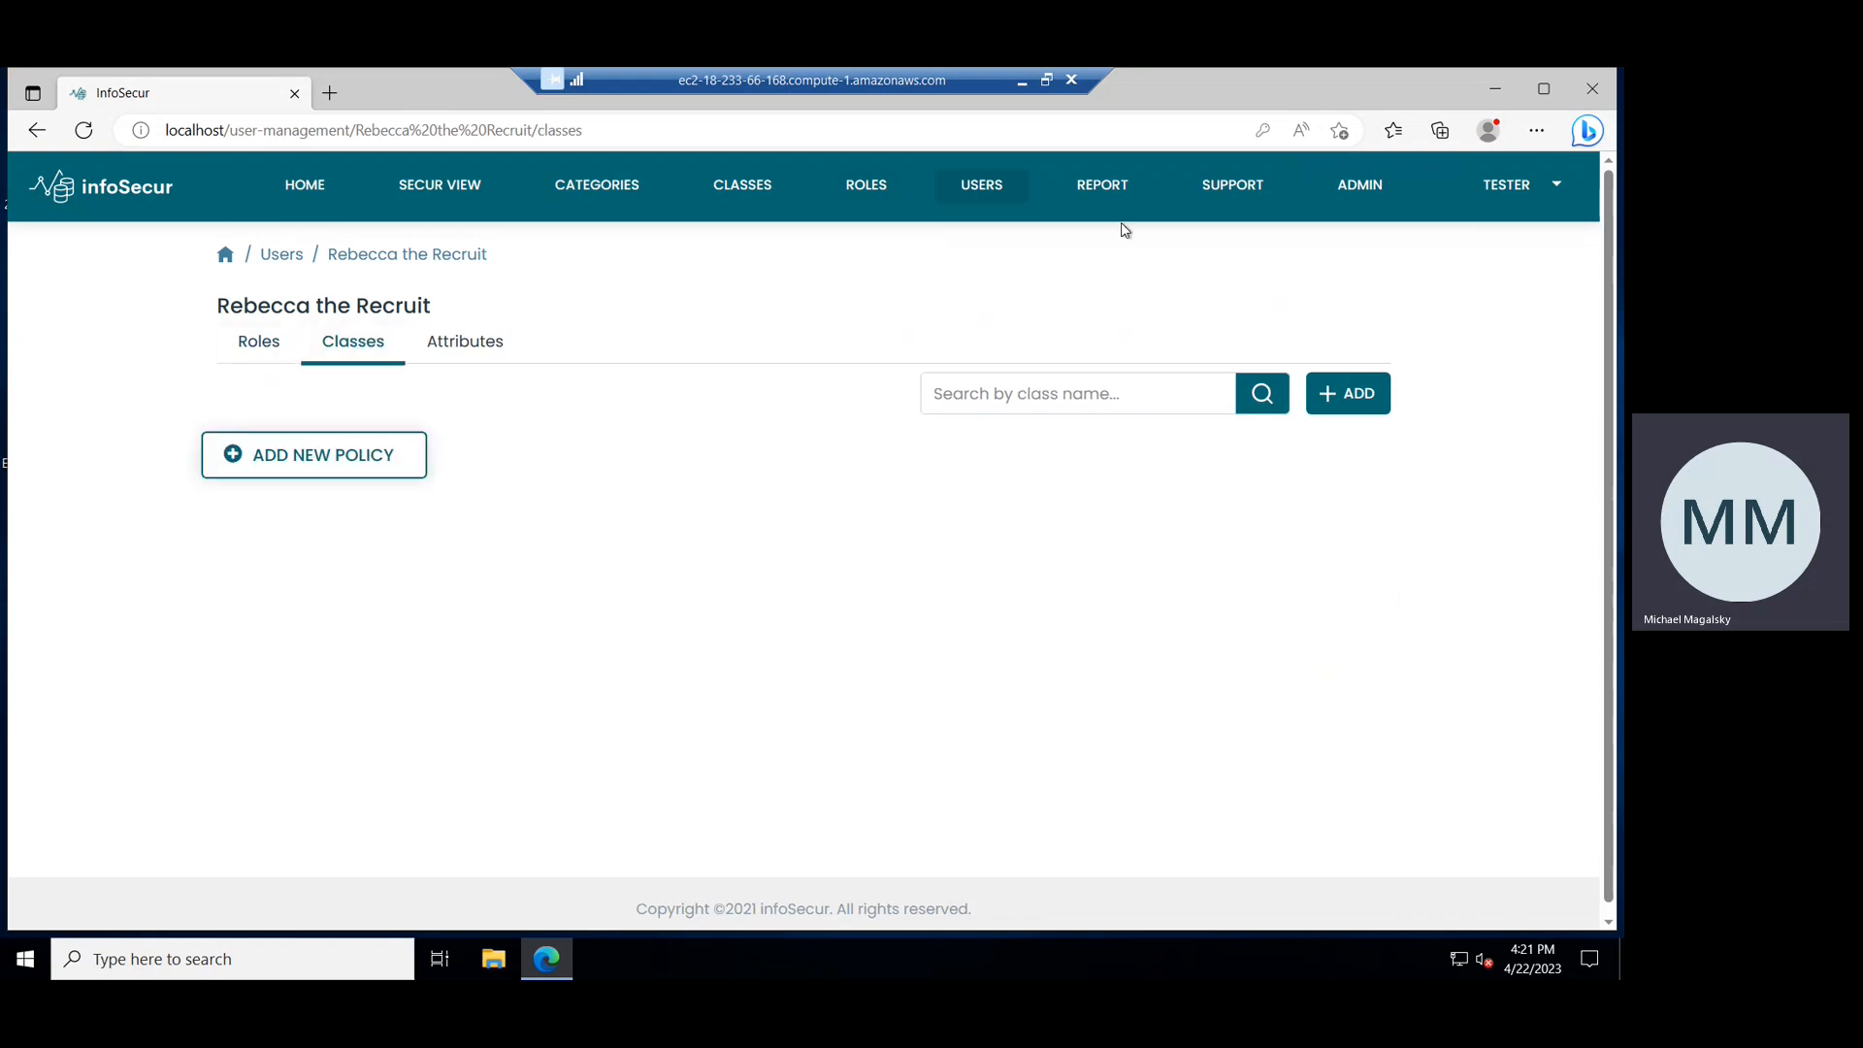
# Review the Secur view query result and the Demo Personas slide before returning to infoSecur.
pyautogui.click(1022, 85)
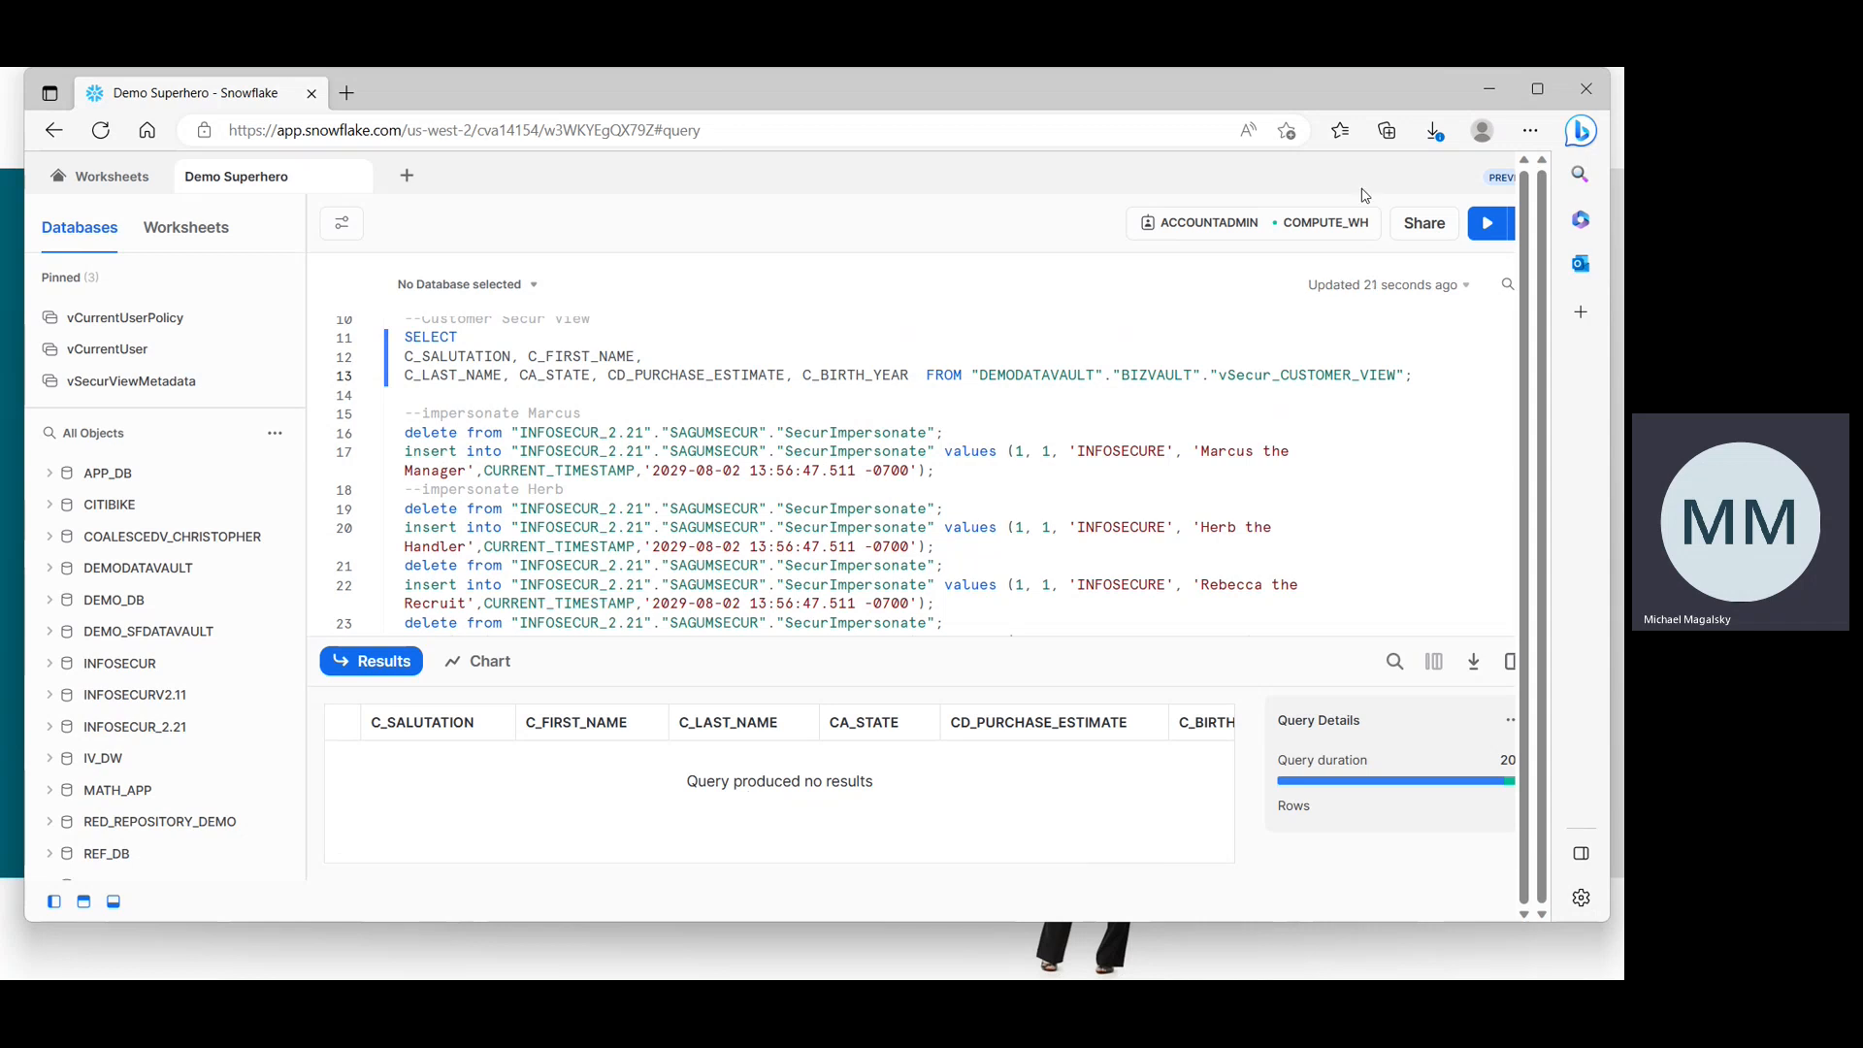
pyautogui.click(1492, 93)
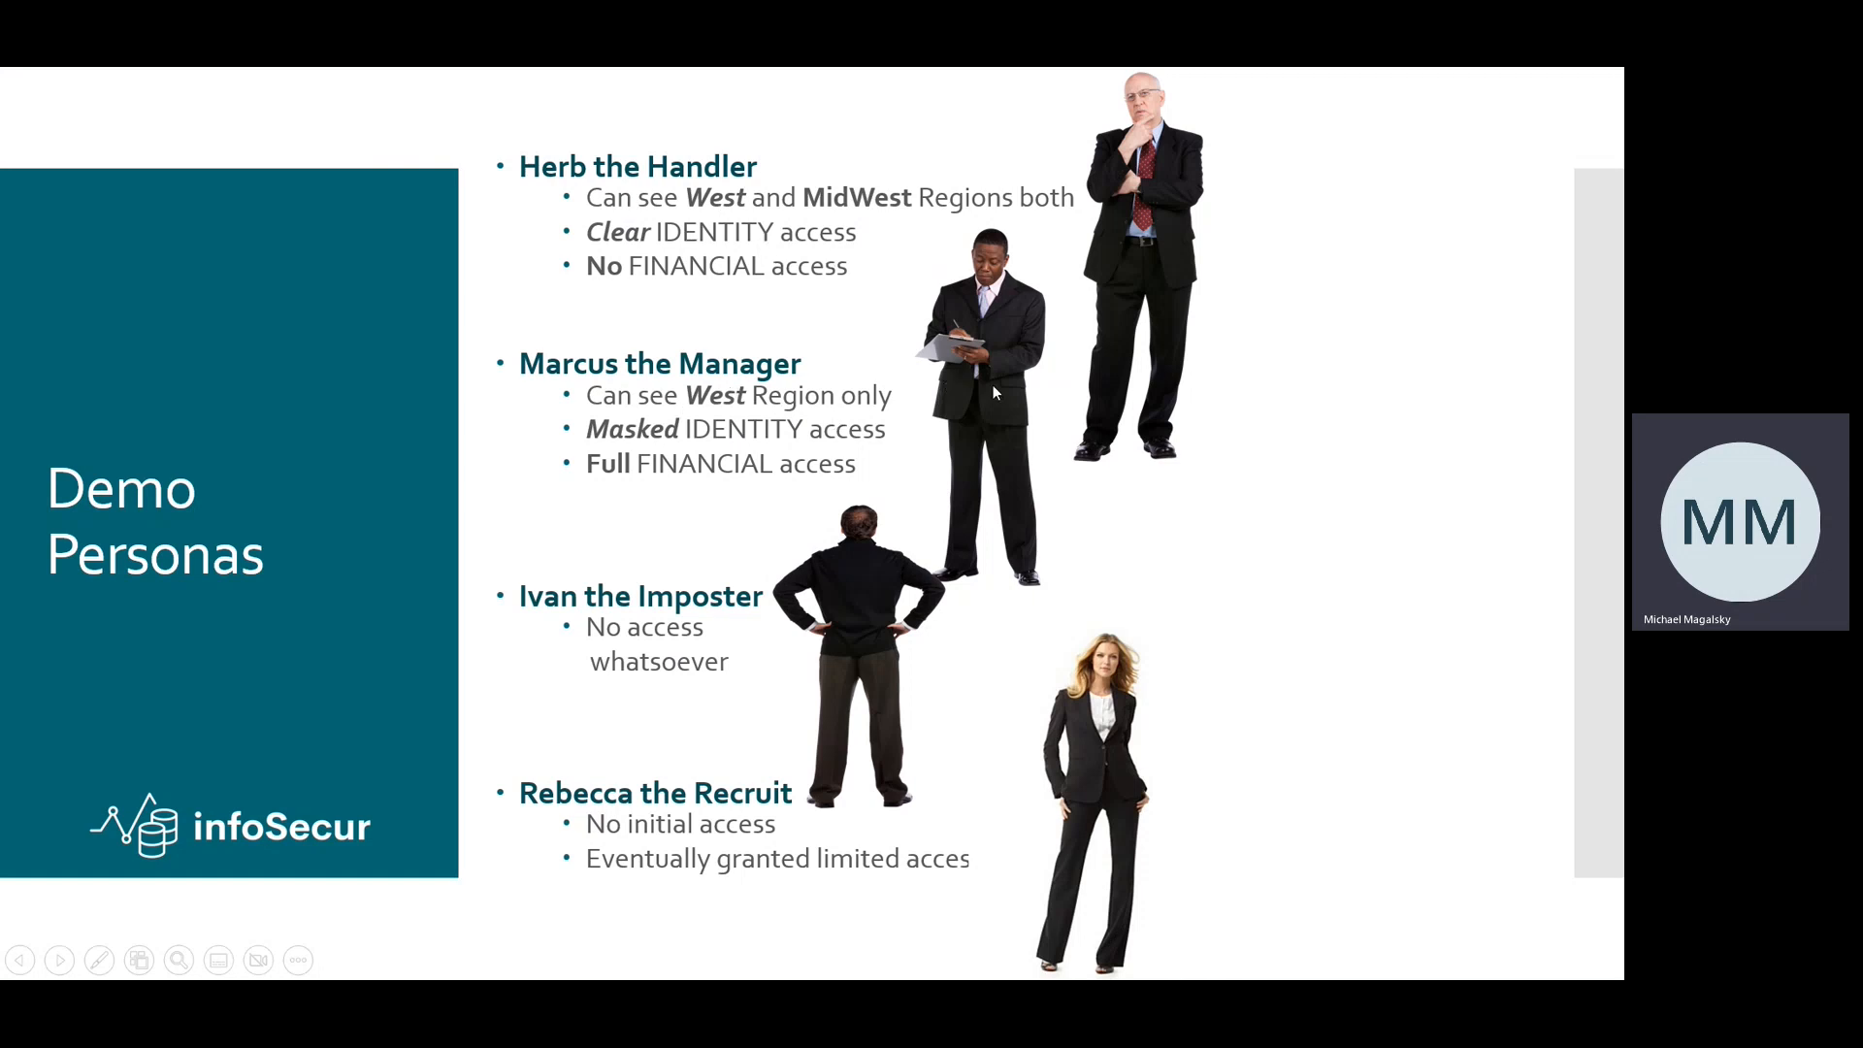
pyautogui.hotkey('alt', 'Tab')
pyautogui.hotkey('alt', 'Tab')
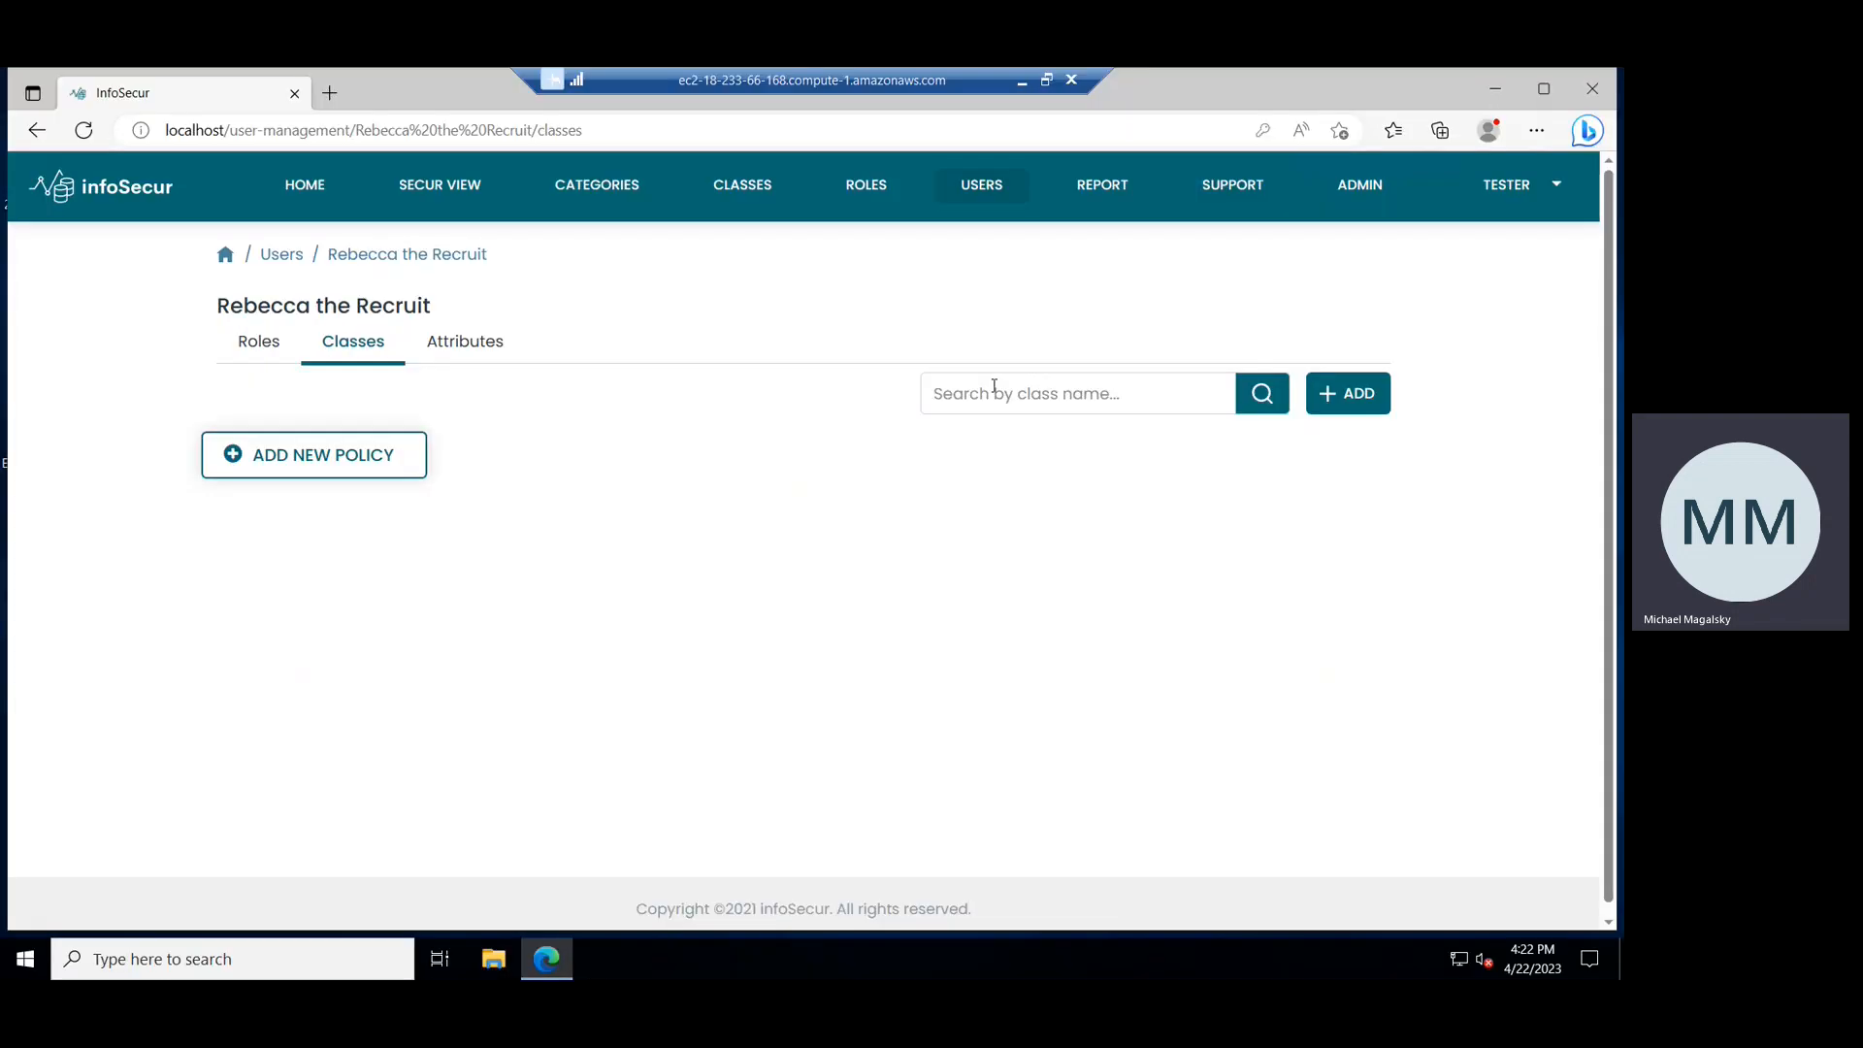
# Add the State Filter: Mid-Western States class policy to the recruit user.
pyautogui.click(302, 473)
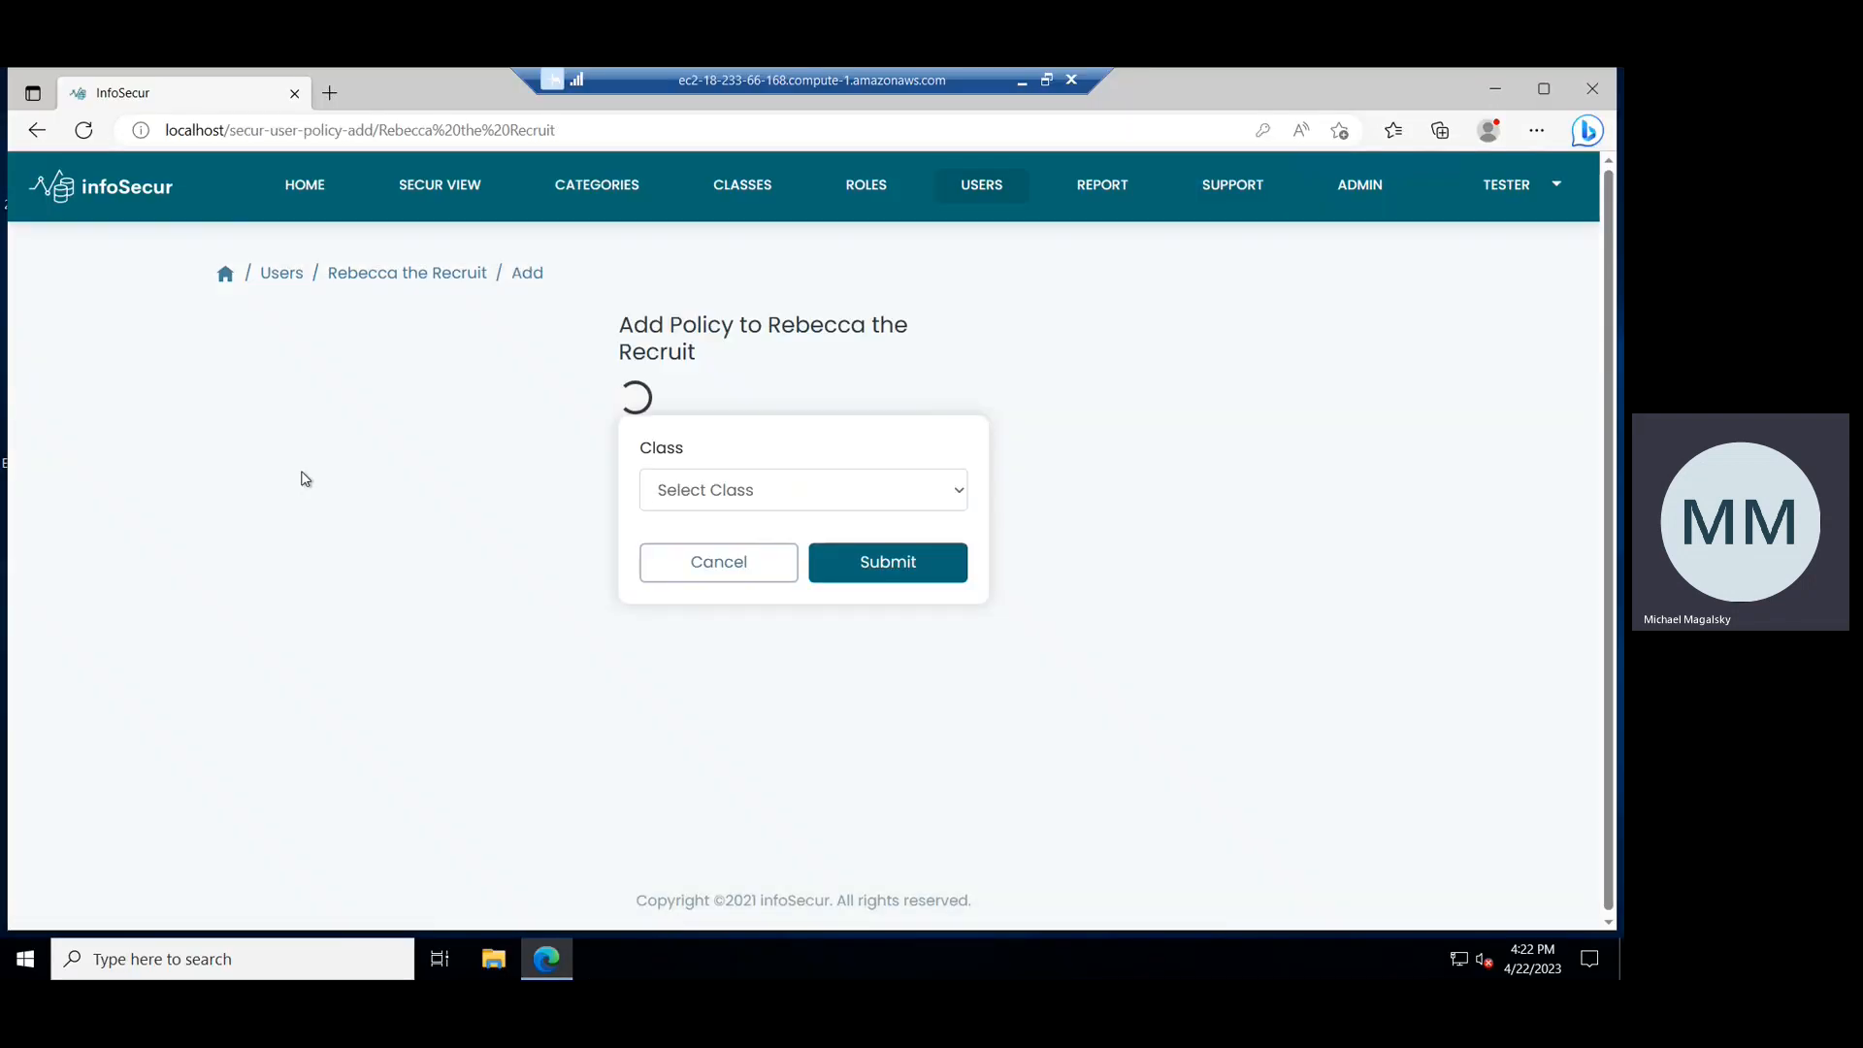
pyautogui.click(738, 468)
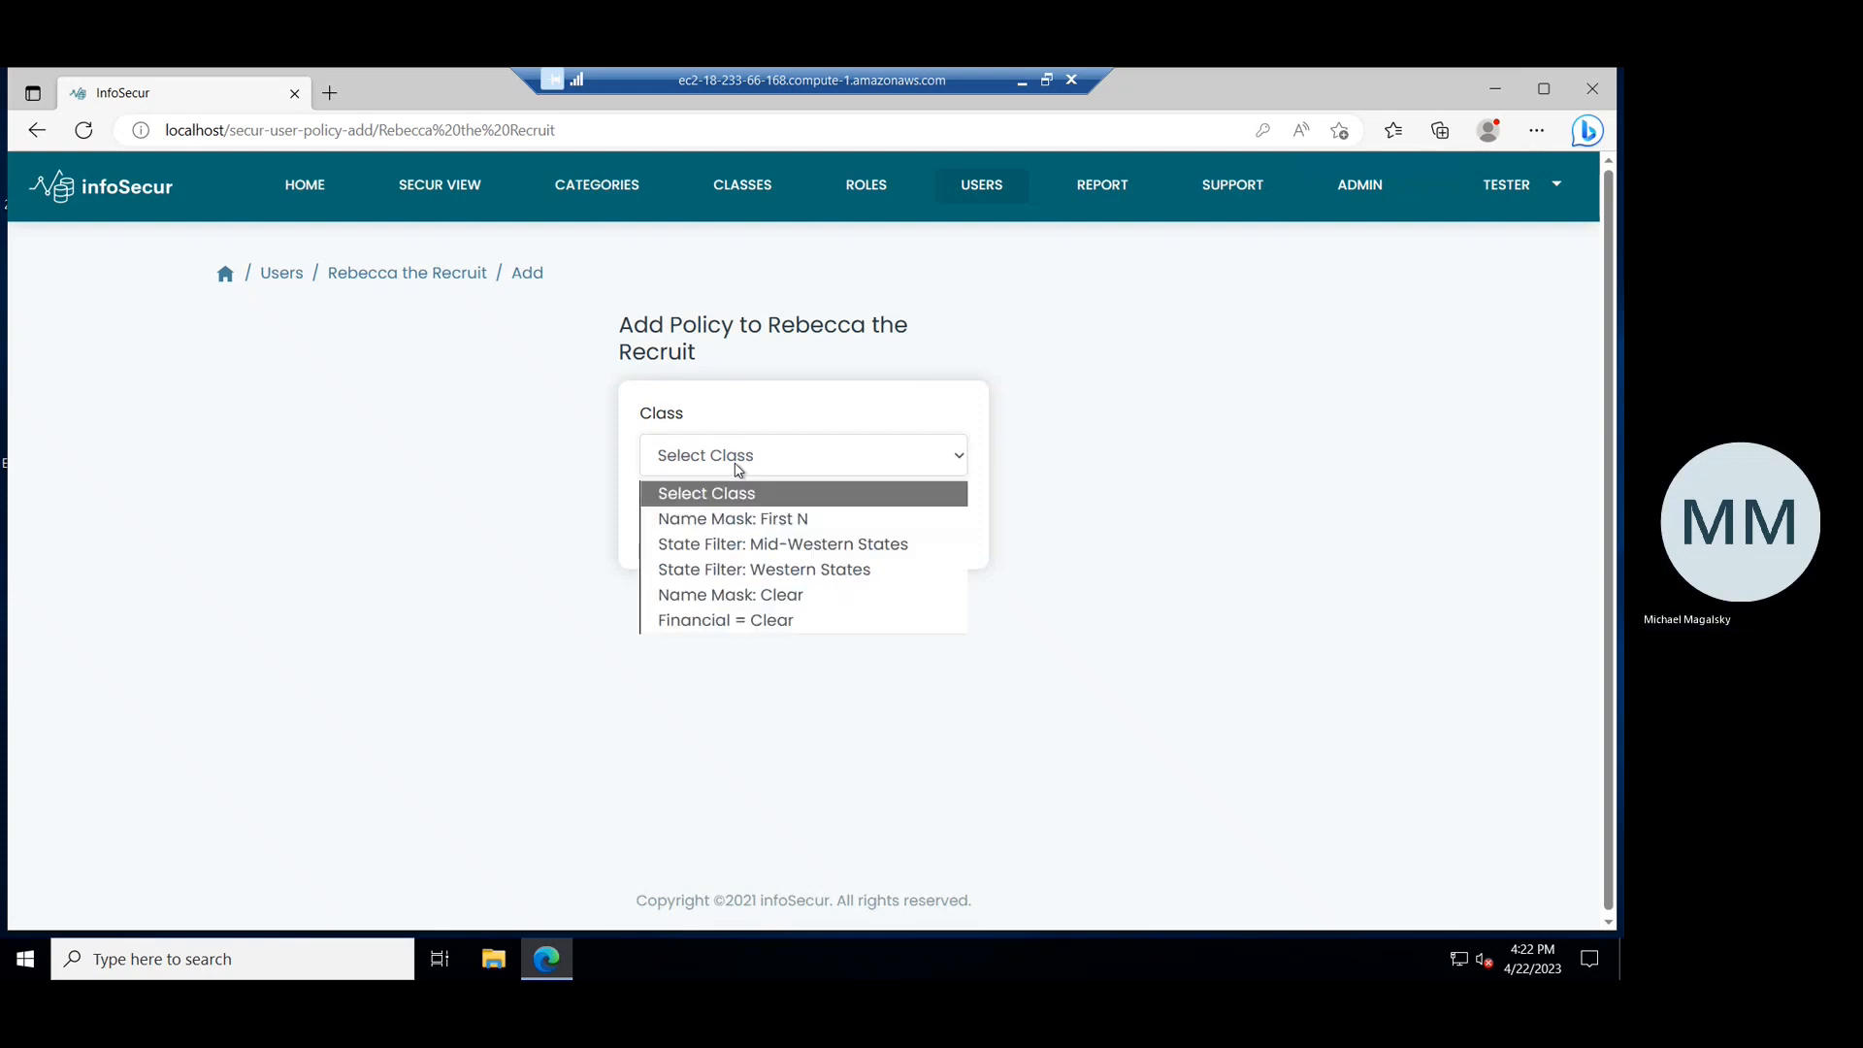
pyautogui.click(723, 543)
pyautogui.click(912, 534)
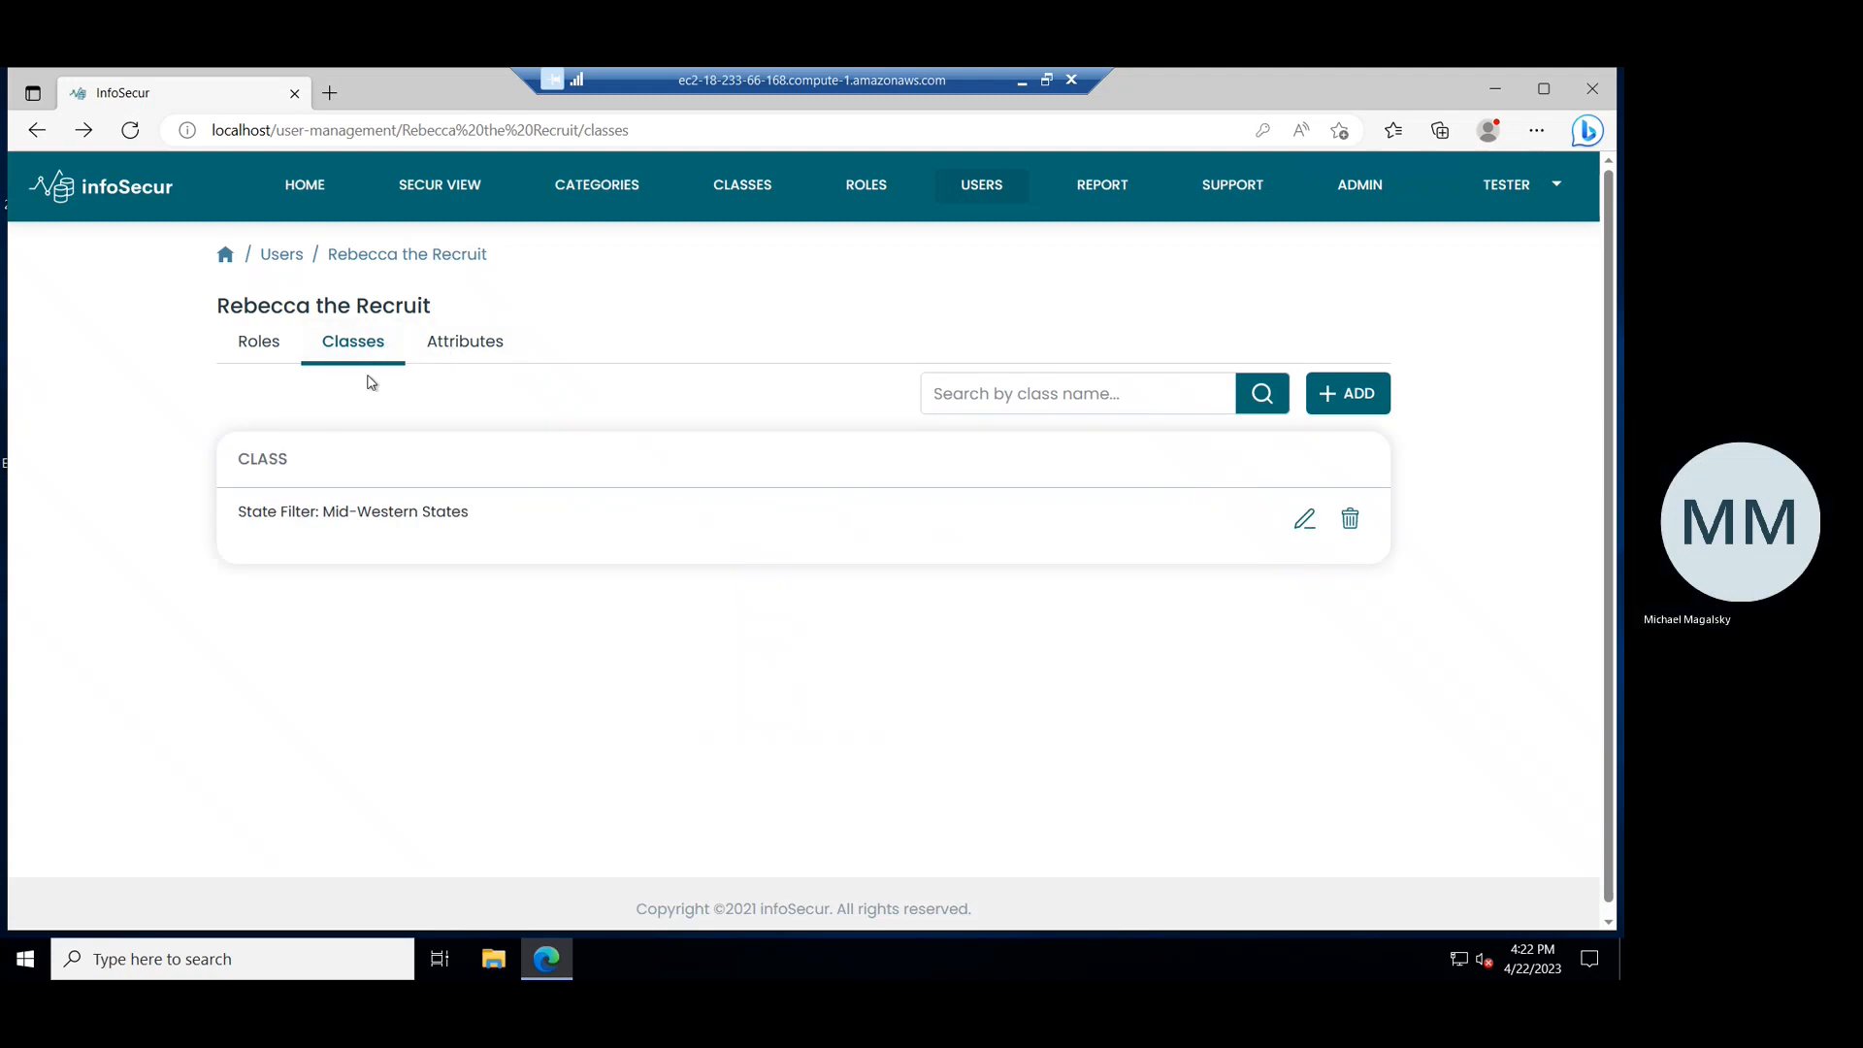
# Add the Name Mask: First N class policy to the recruit user.
pyautogui.click(1337, 403)
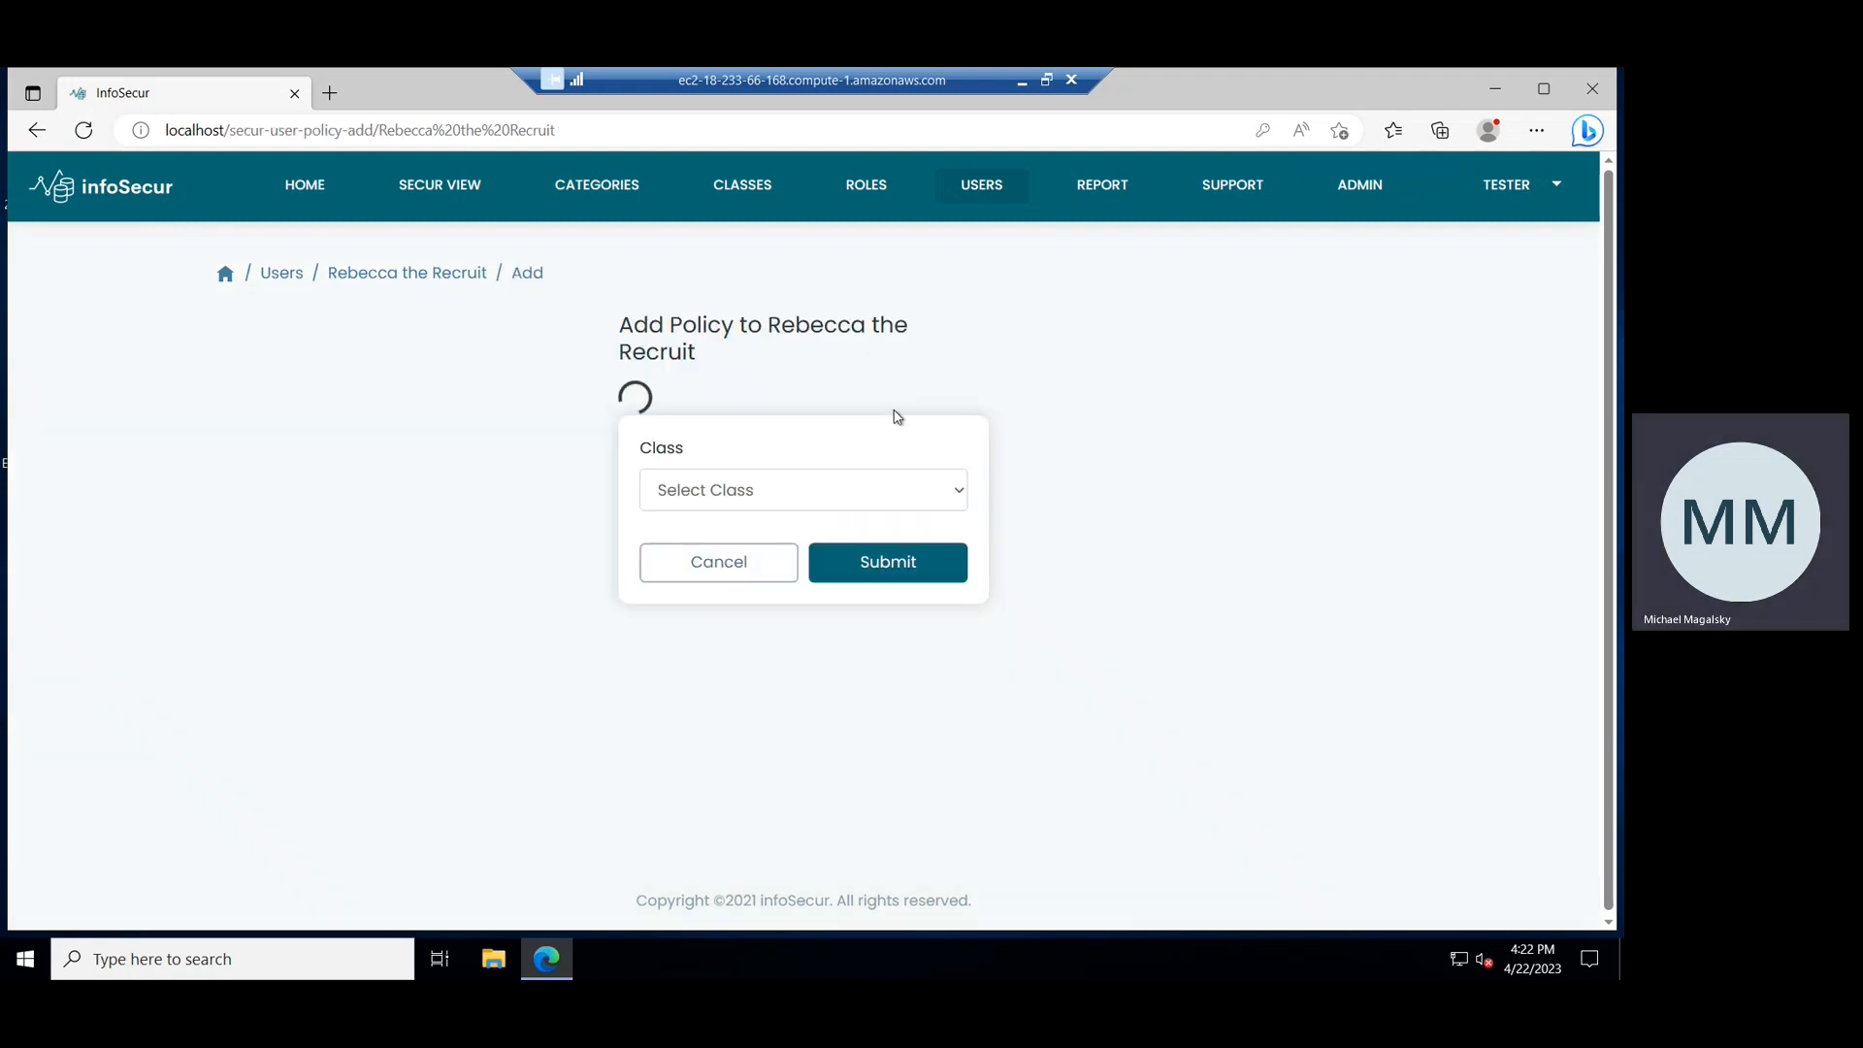
pyautogui.click(741, 458)
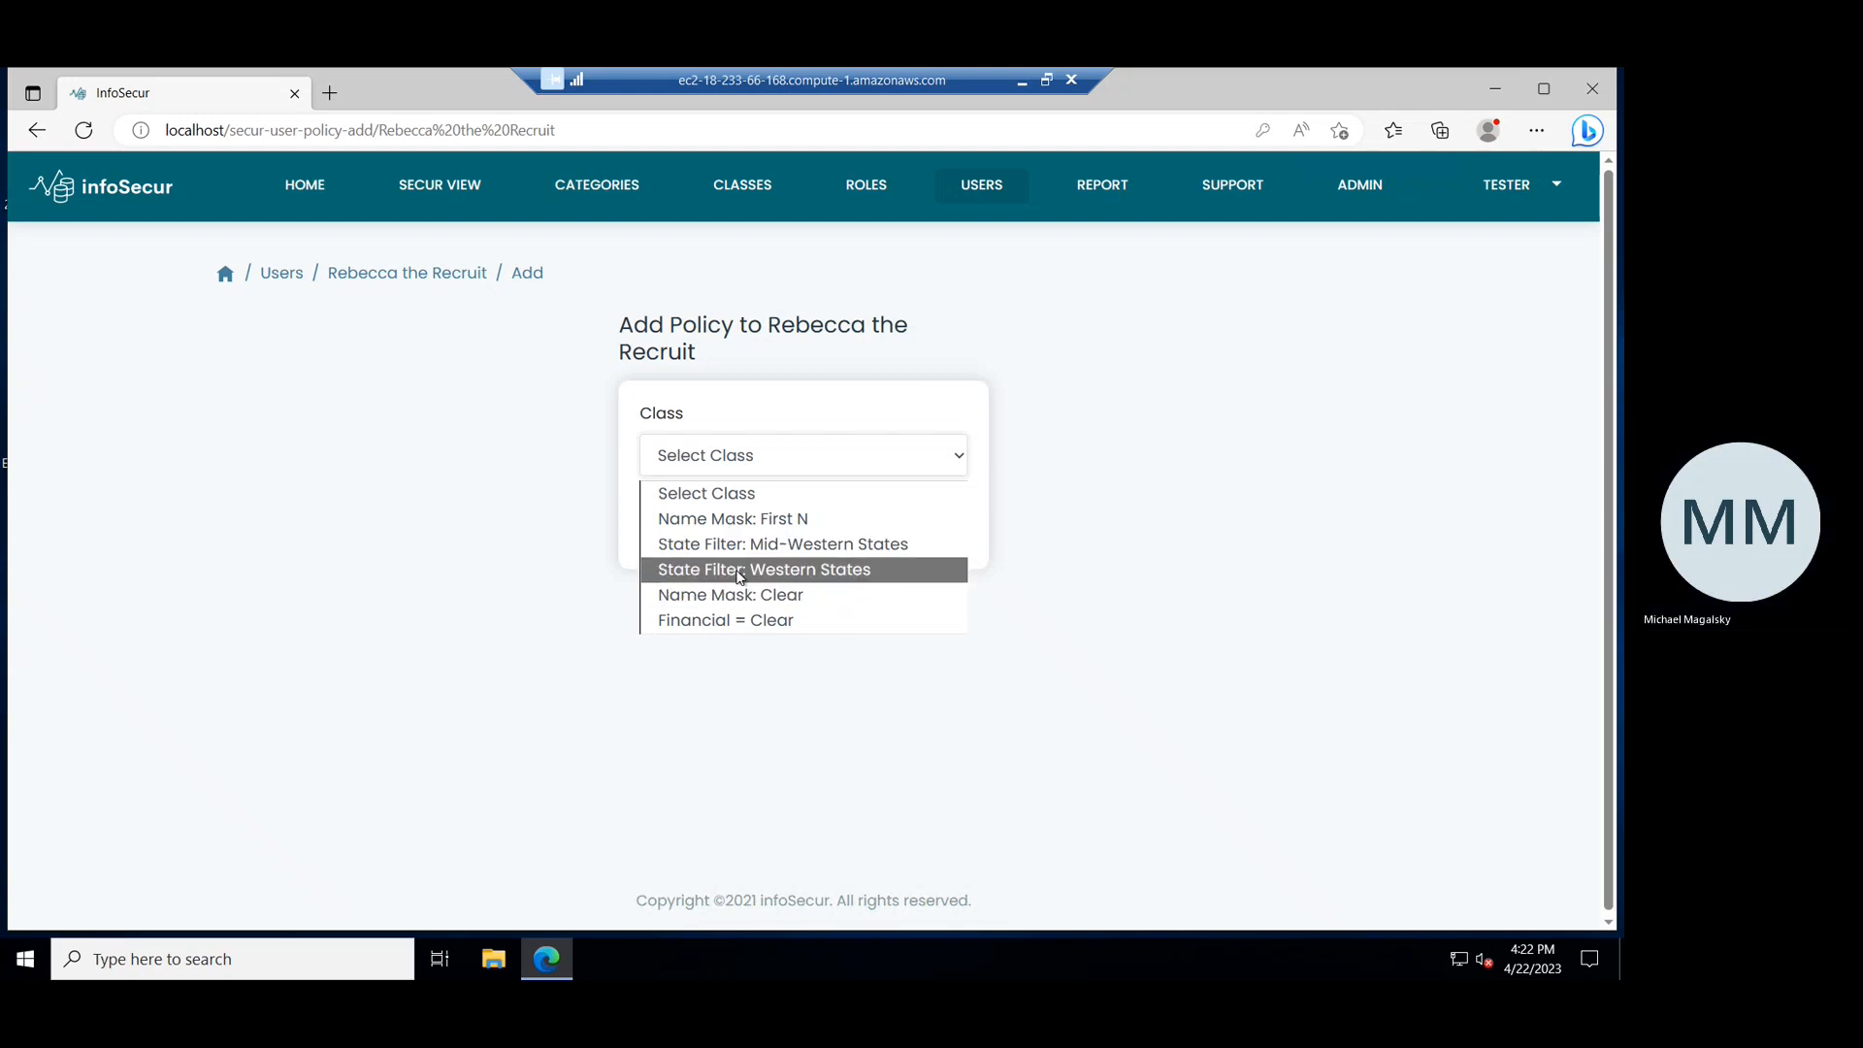
pyautogui.click(738, 530)
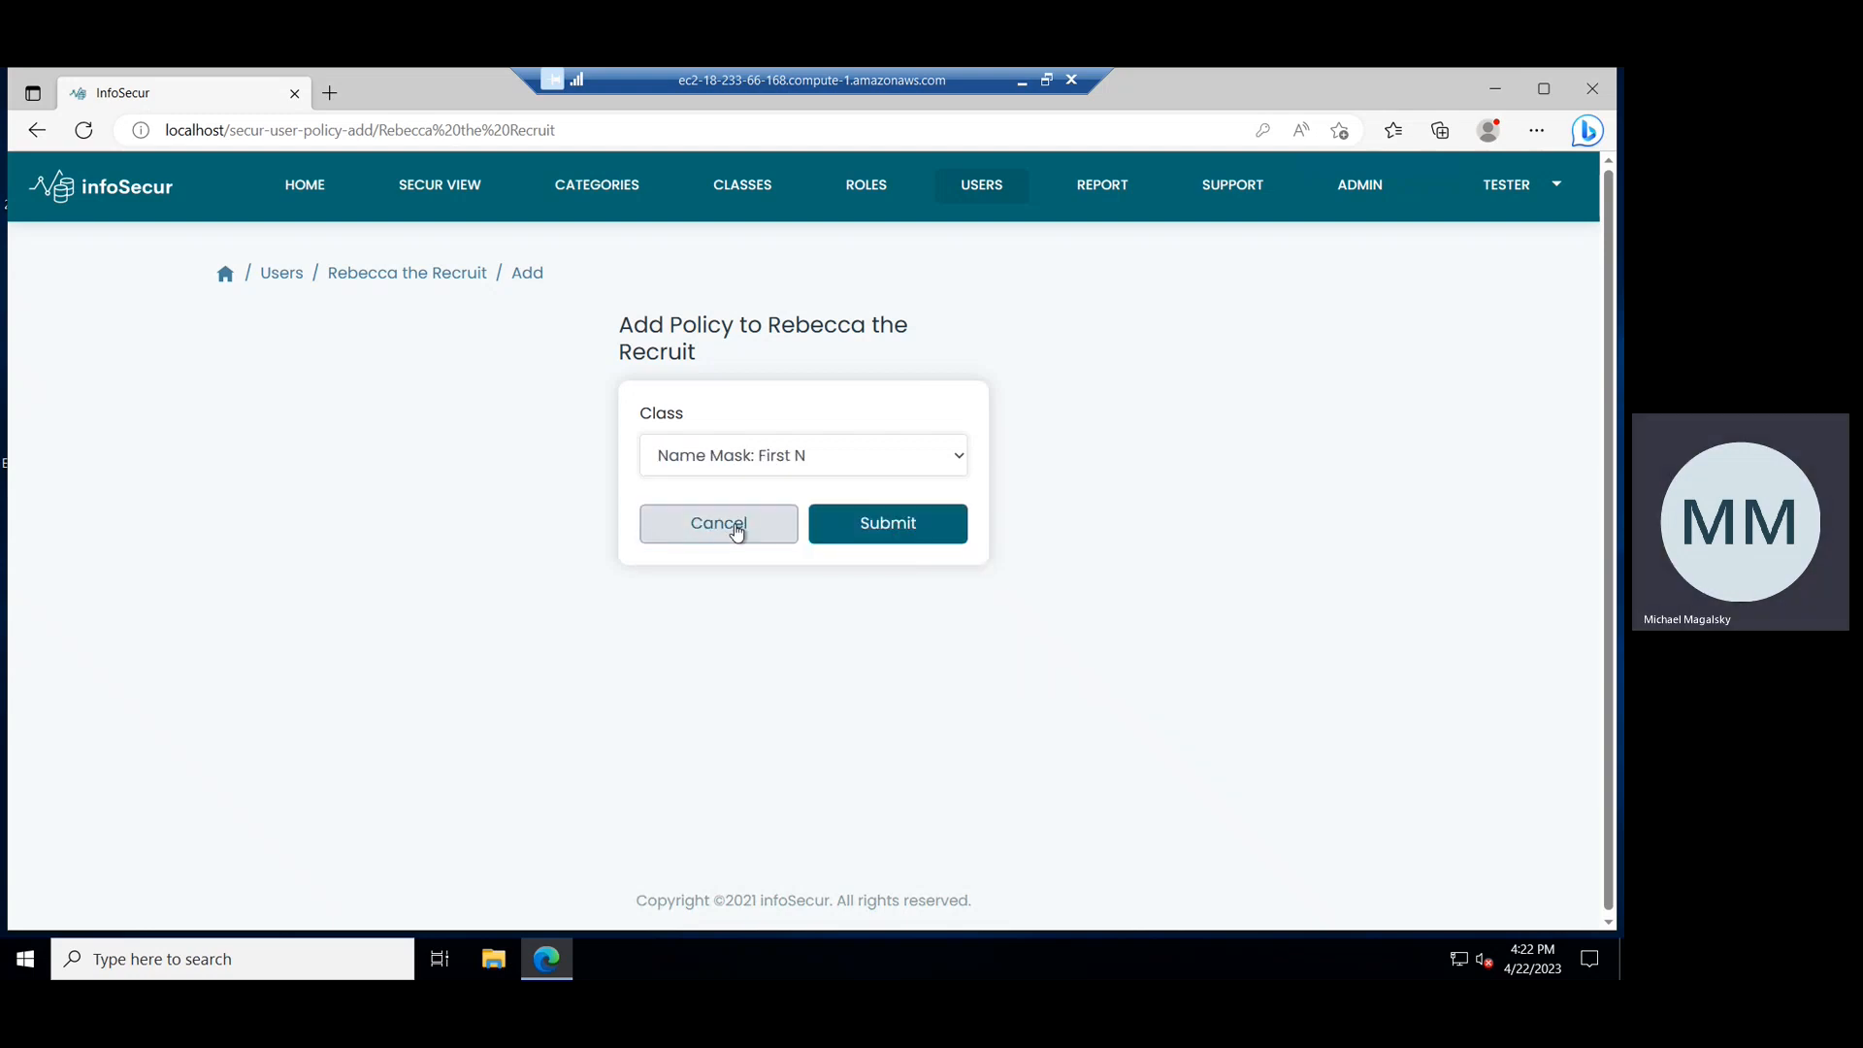
pyautogui.click(884, 525)
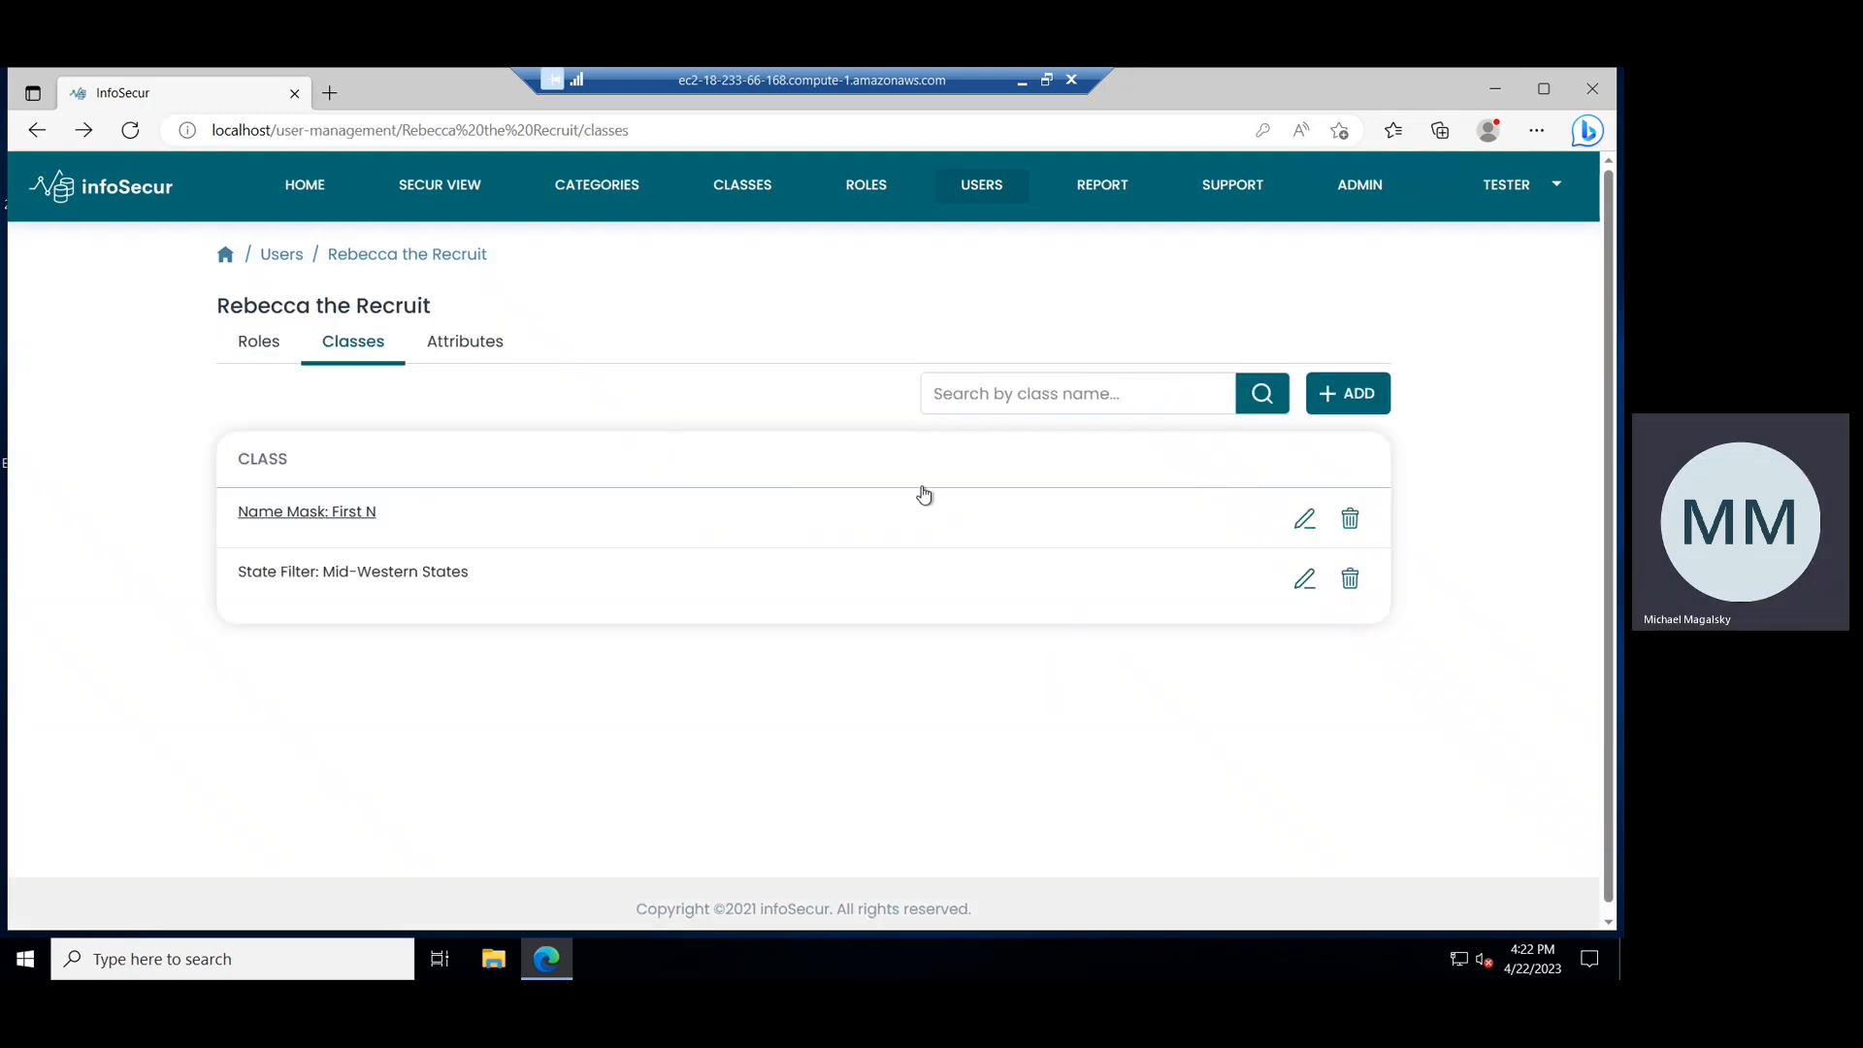
# Rerun the customer Secur view query in Snowflake as the recruit user and return to the Demo Personas slide.
pyautogui.click(1021, 81)
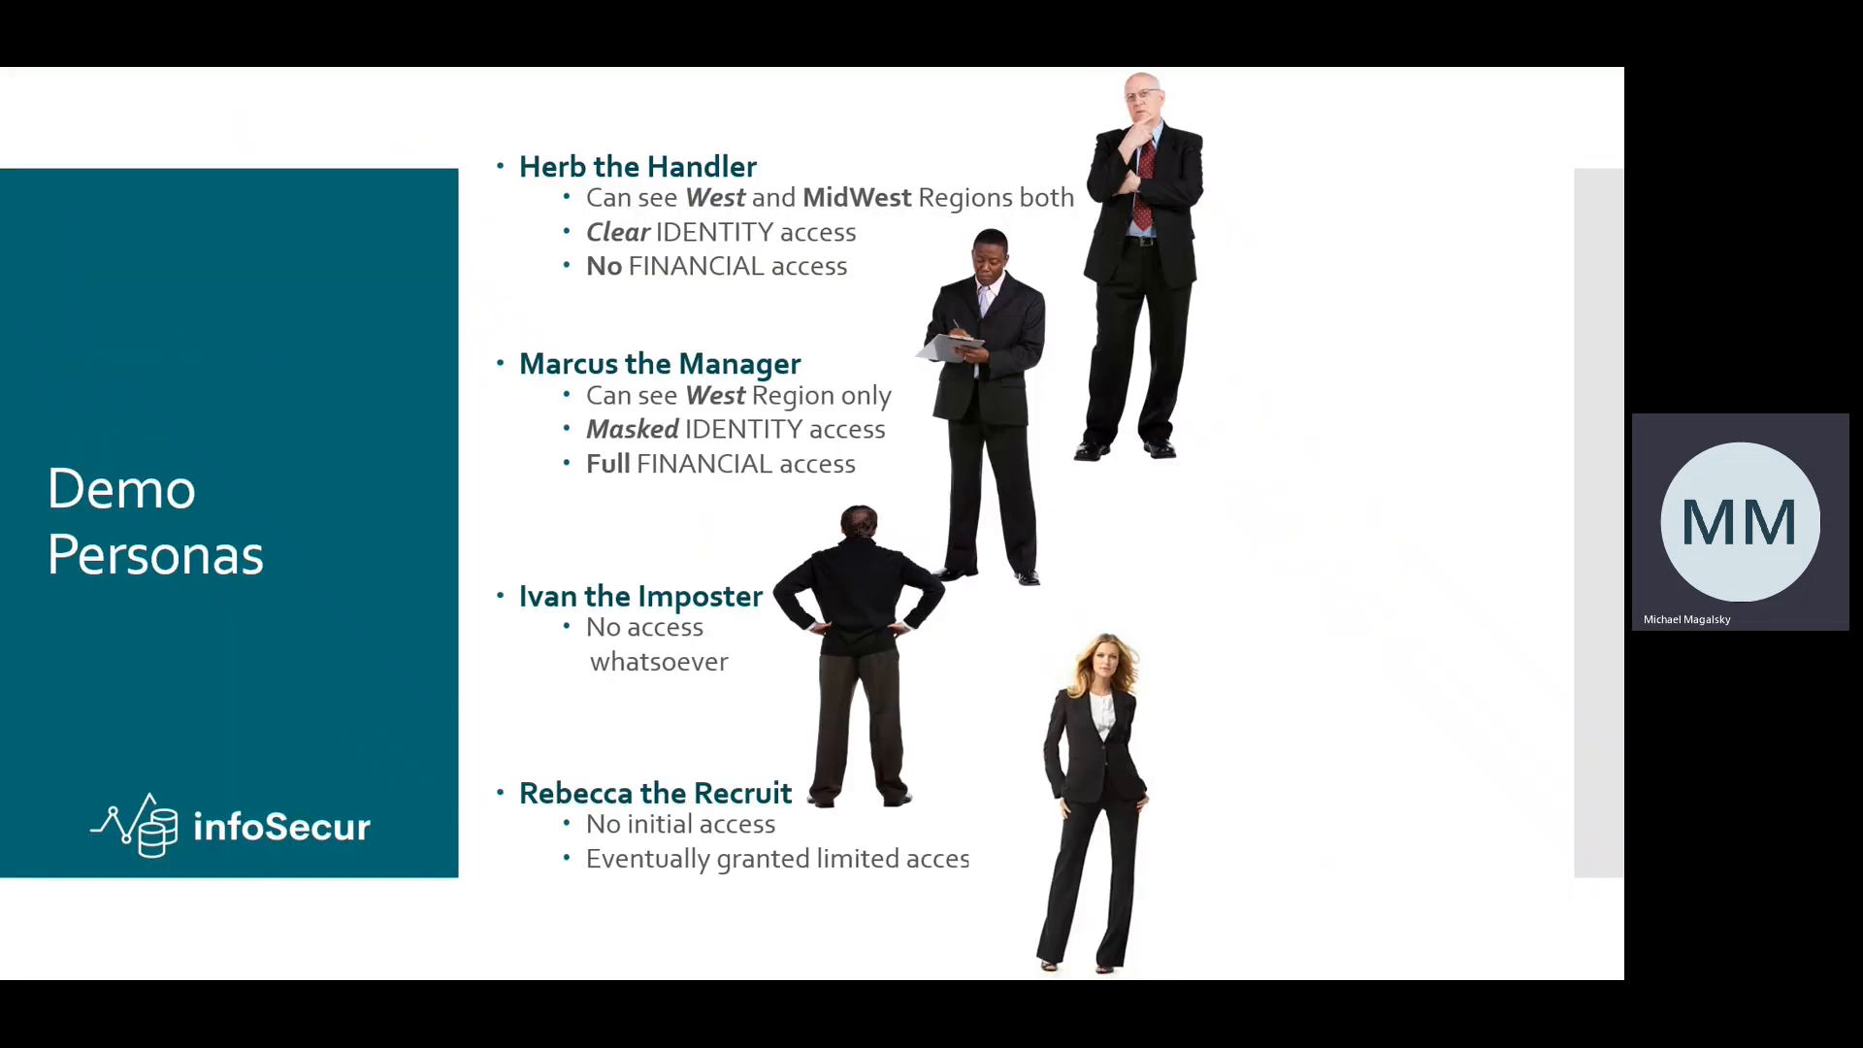
pyautogui.hotkey('alt', 'Tab')
pyautogui.press('Escape')
pyautogui.hotkey('alt', 'Tab')
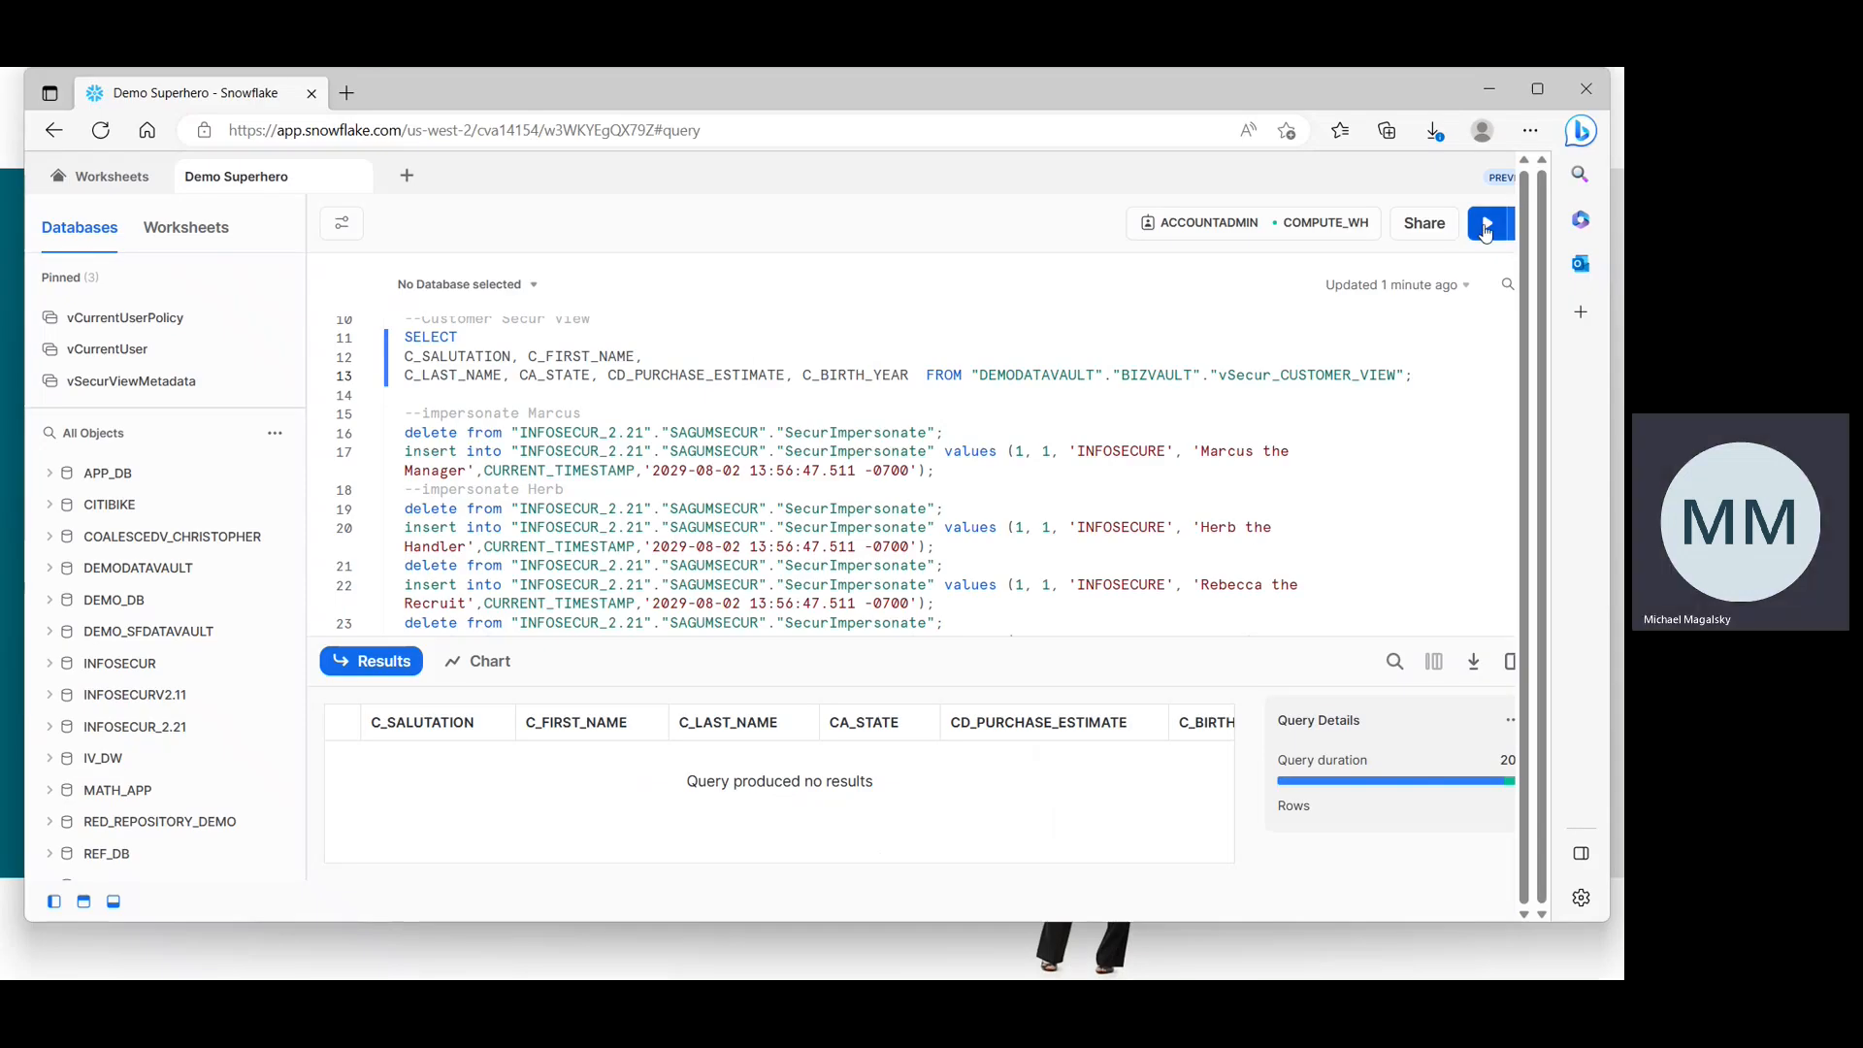
pyautogui.click(1484, 225)
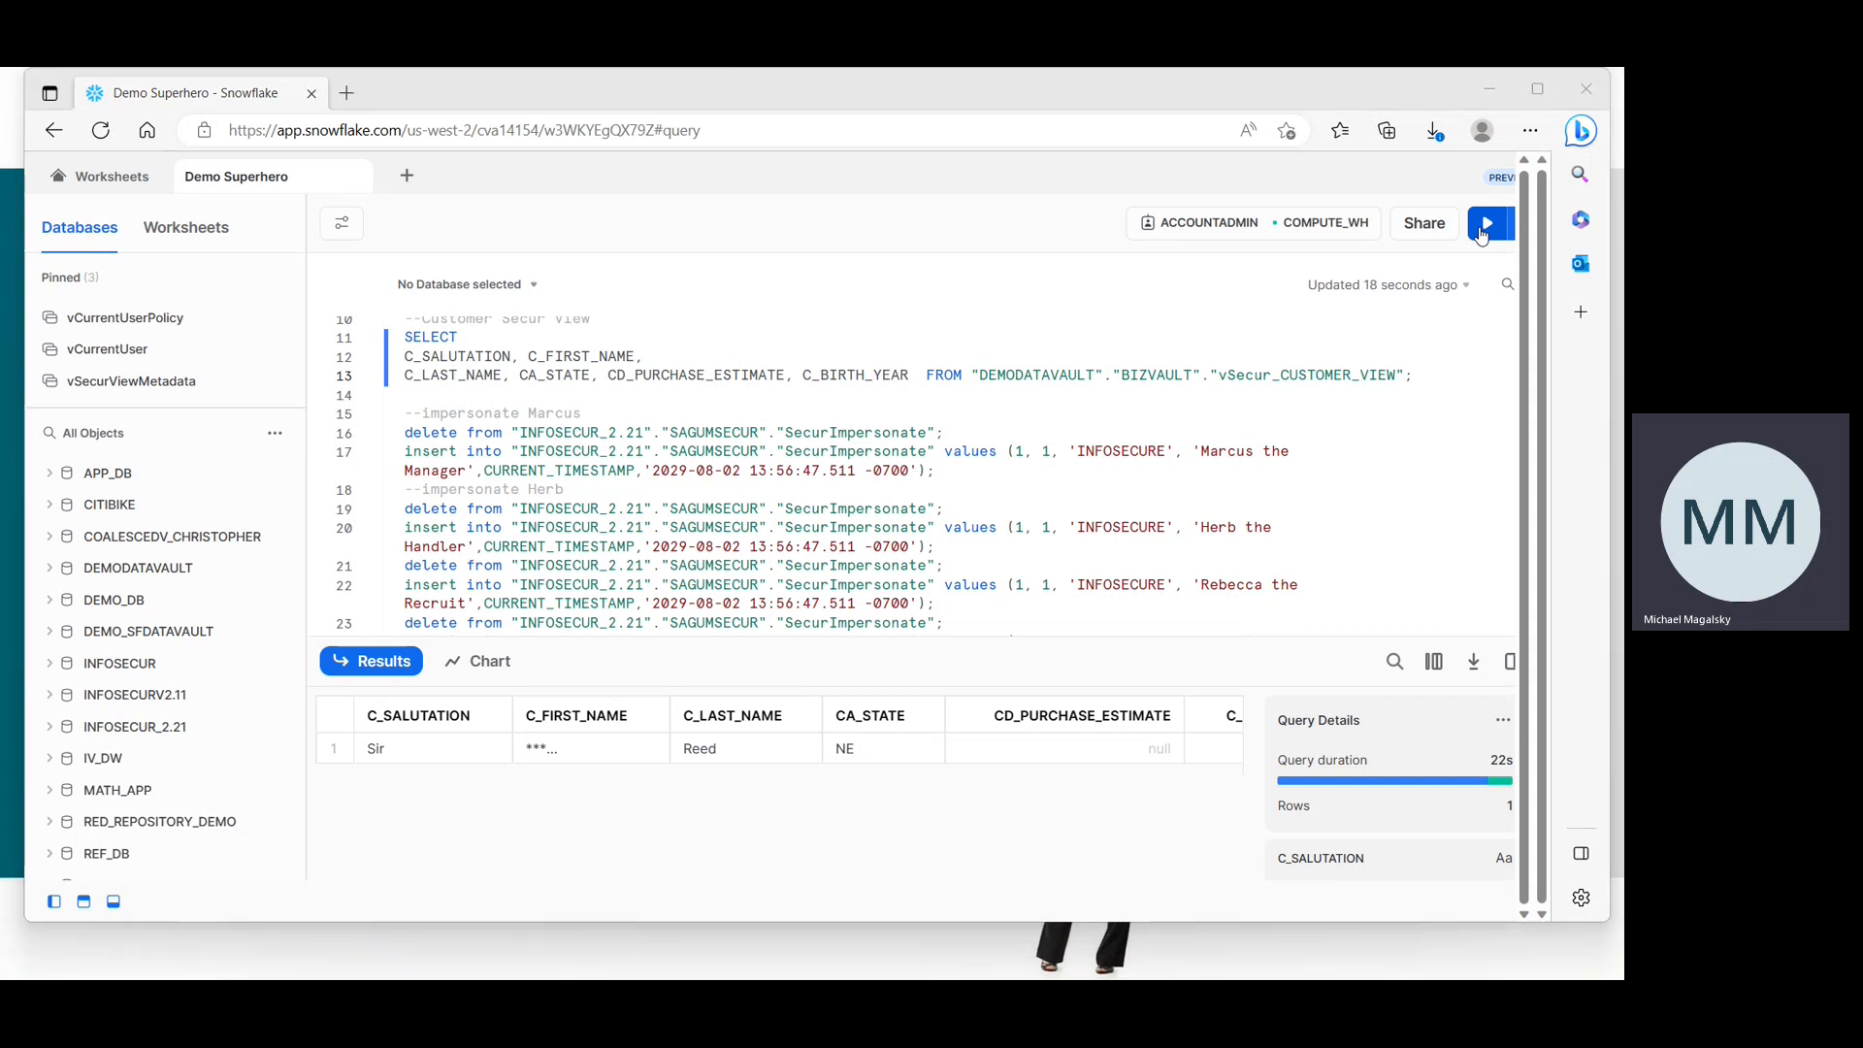
pyautogui.hotkey('alt', 'Tab')
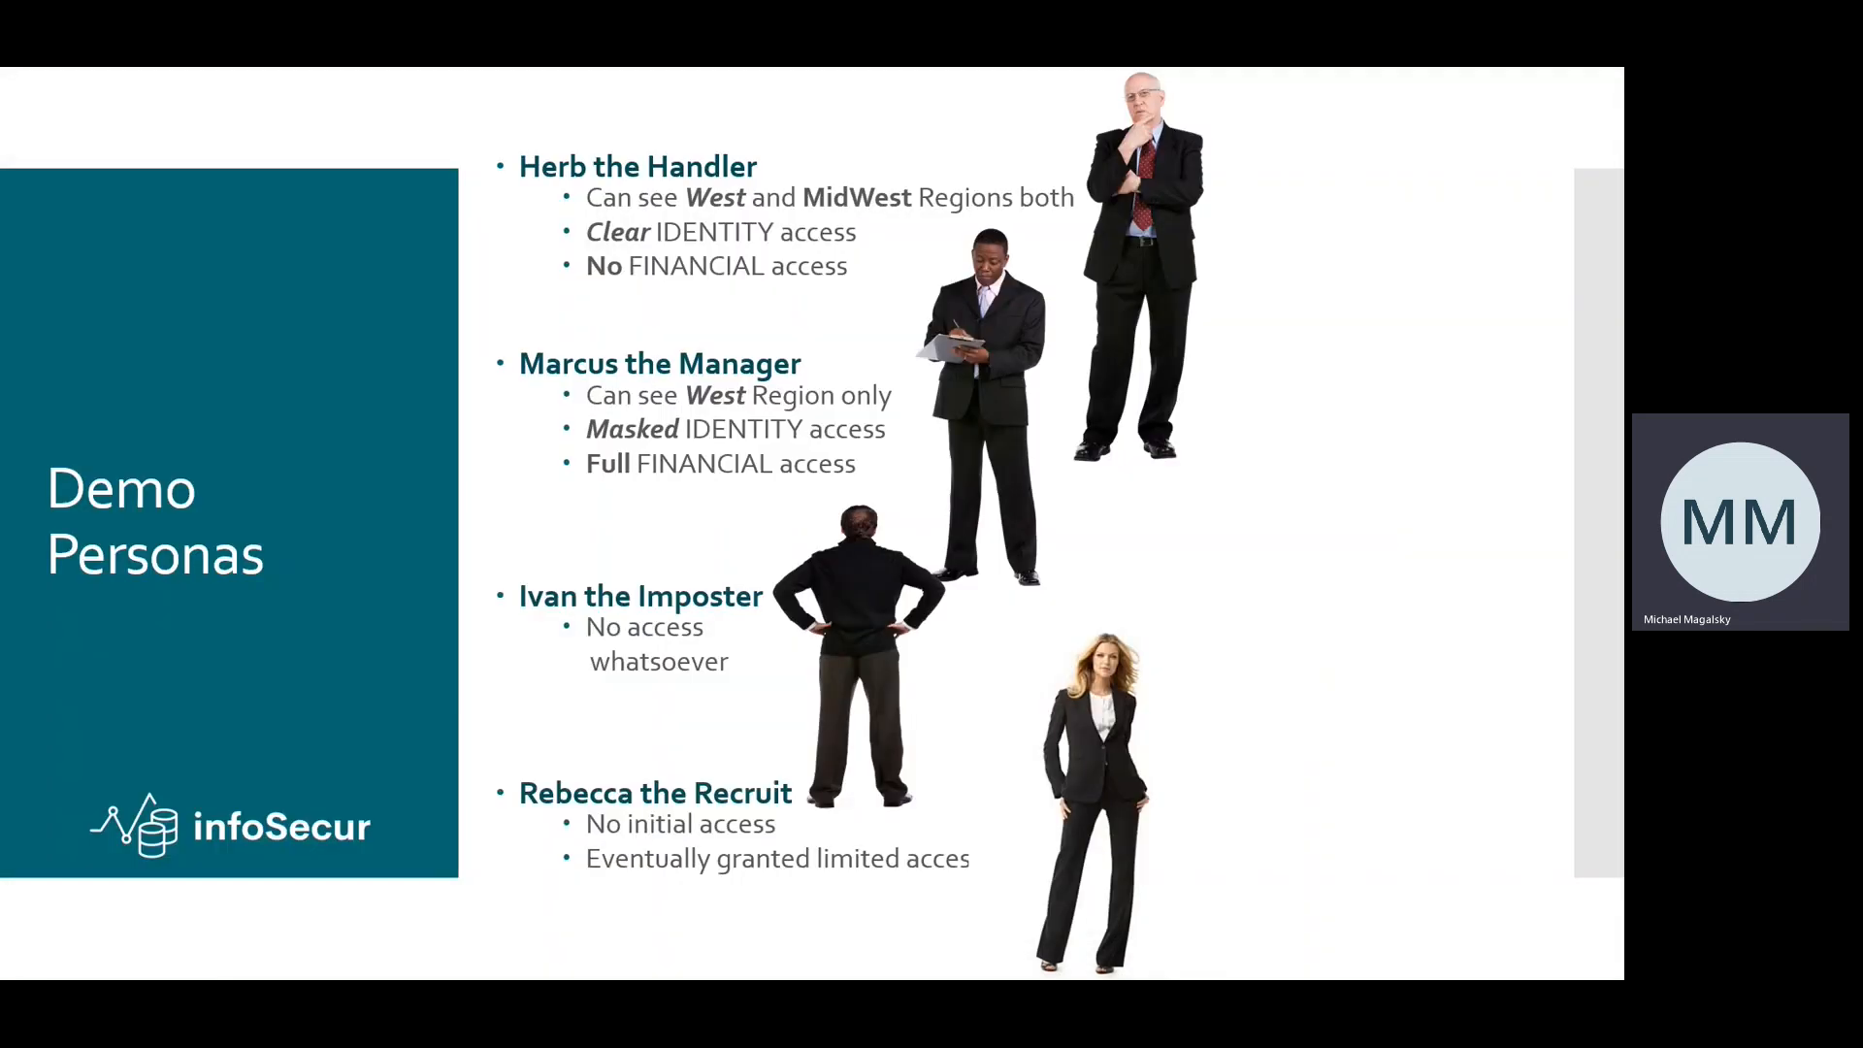